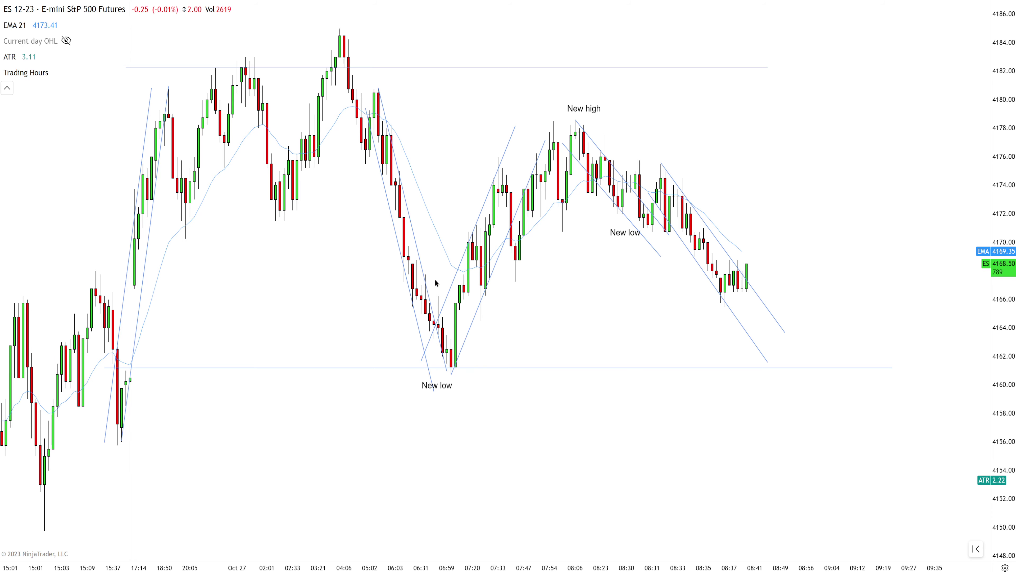
# Pan the ES 12-23 chart toward the latest bars and zoom in.
pyautogui.moveTo(645, 305); pyautogui.dragTo(681, 341)
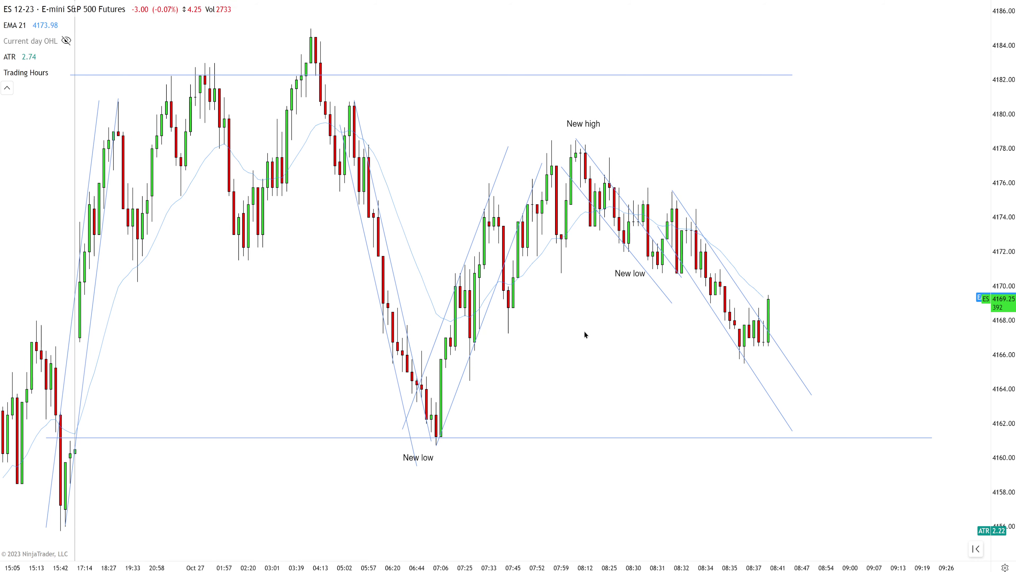
pyautogui.scroll(3, 720, 365)
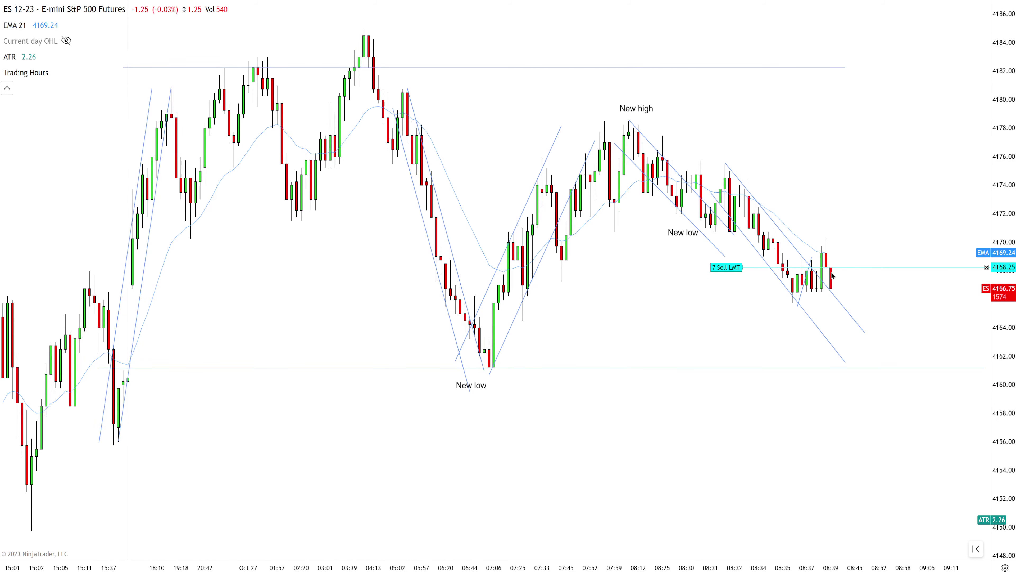
# Lower the 7-lot sell limit one tick to 4168.00 and measure the -1.50 move from it.
pyautogui.moveTo(841, 268); pyautogui.dragTo(840, 271)
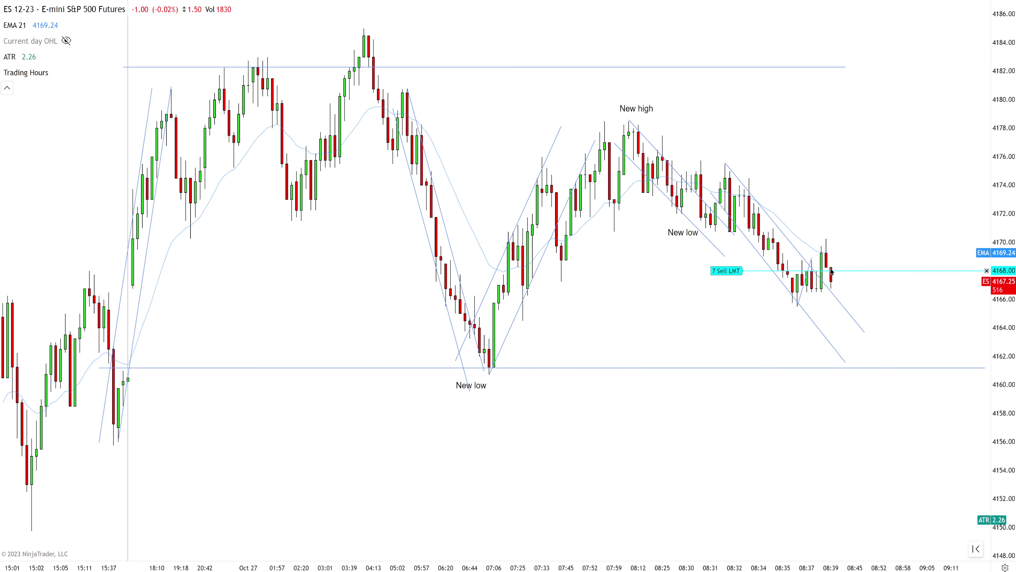
pyautogui.scroll(3, 836, 271)
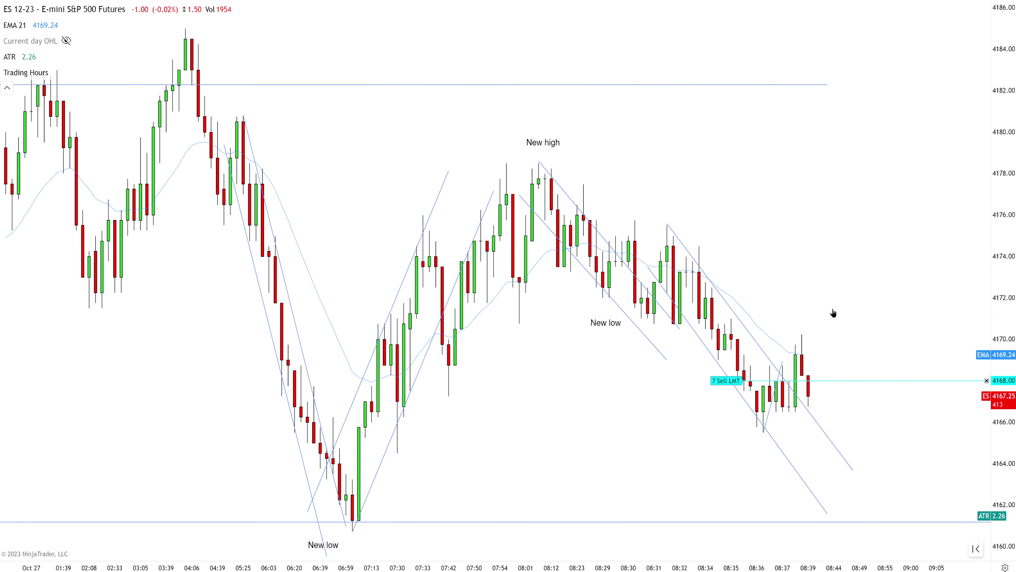
pyautogui.scroll(-1, 832, 373)
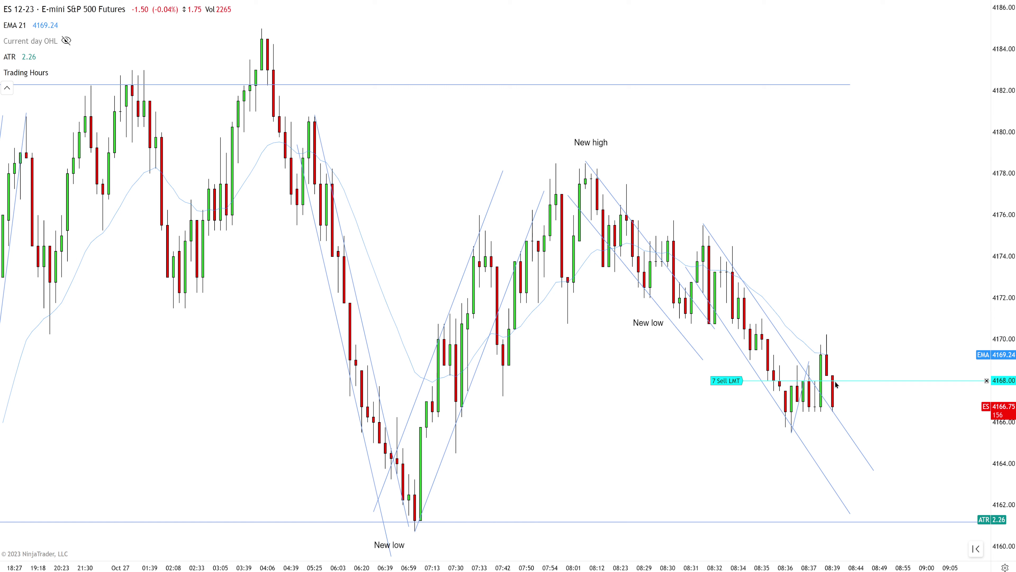
pyautogui.keyDown('shift'); pyautogui.click(836, 384); pyautogui.keyUp('shift')
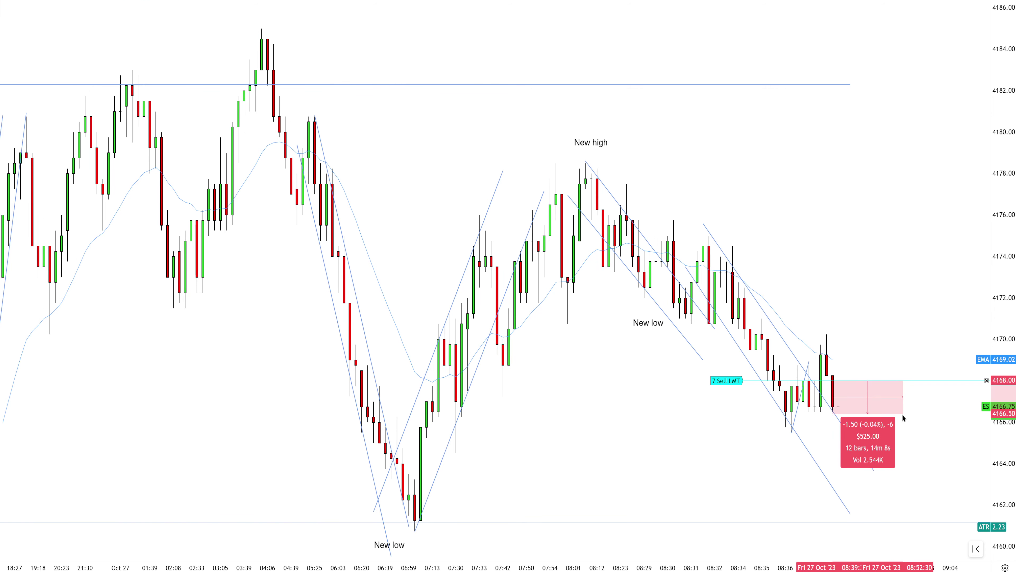
pyautogui.click(903, 417)
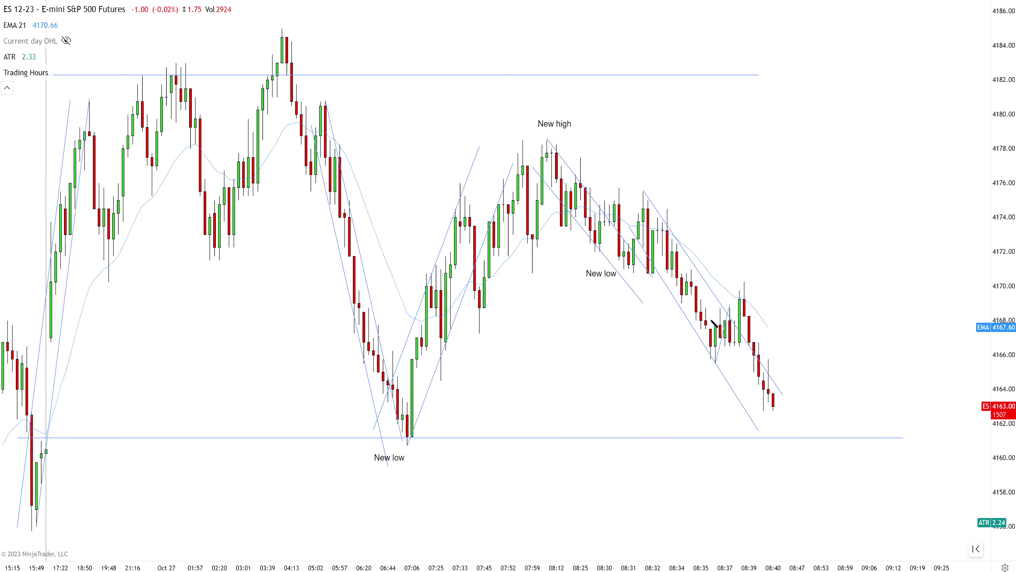
# Draw a horizontal level line at the 08:37 bars, shift it lower, and adjust the nearby trend line.
pyautogui.click(705, 317)
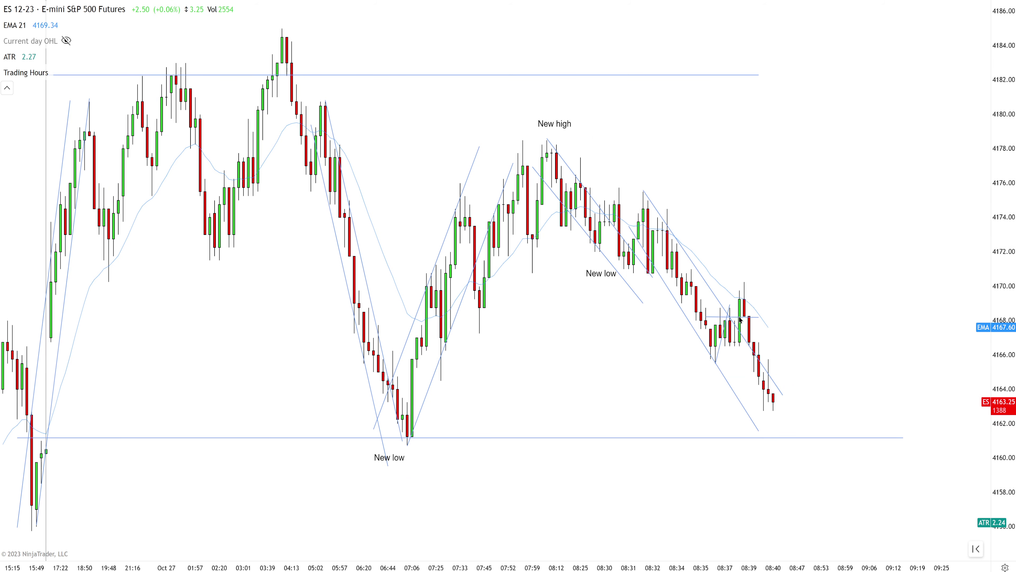
pyautogui.click(759, 319)
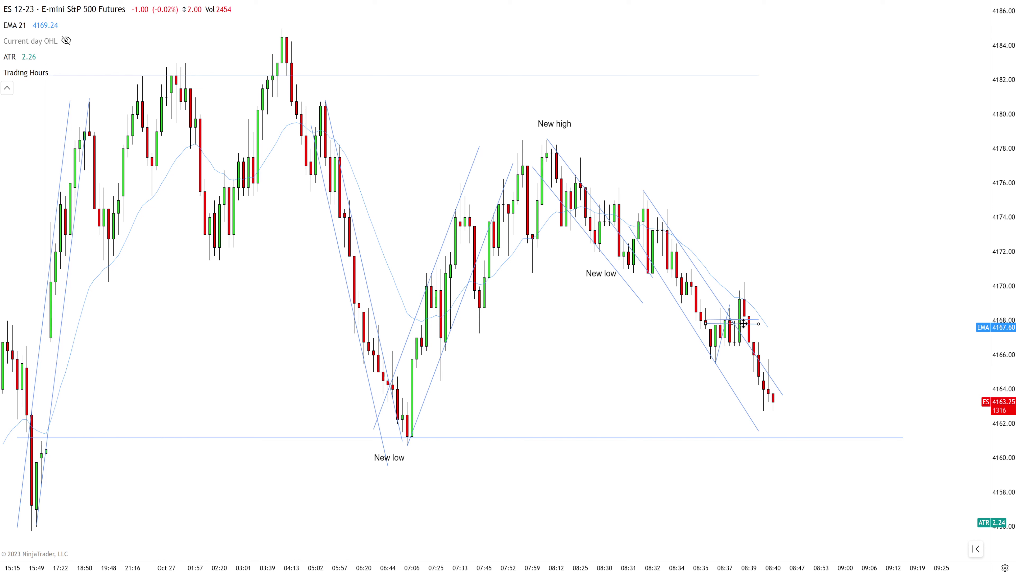
pyautogui.moveTo(745, 320); pyautogui.dragTo(745, 343)
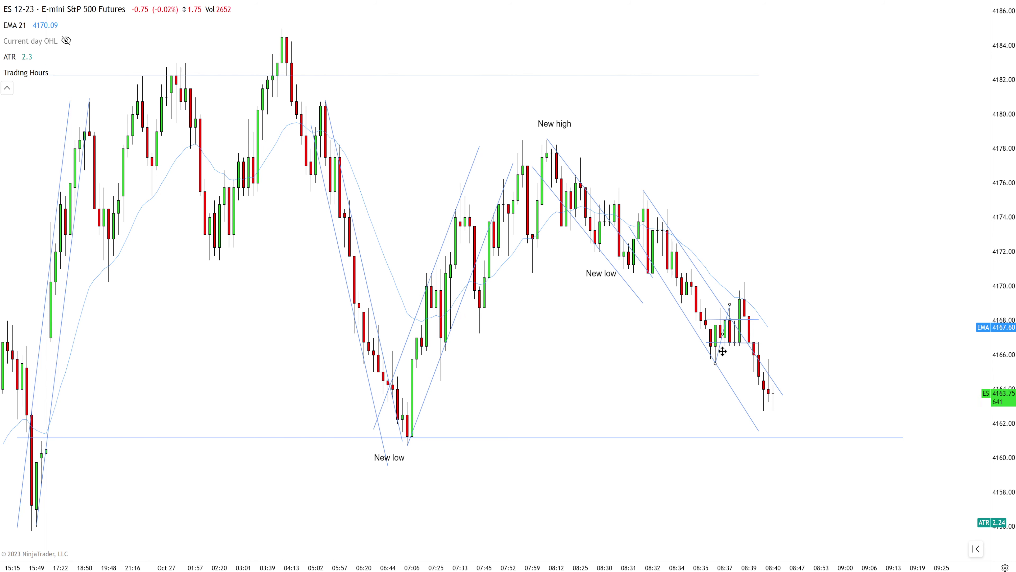
pyautogui.moveTo(719, 350); pyautogui.dragTo(709, 343)
# Place a copy of the New high label near the 08:39 bars.
pyautogui.moveTo(569, 128); pyautogui.dragTo(760, 267)
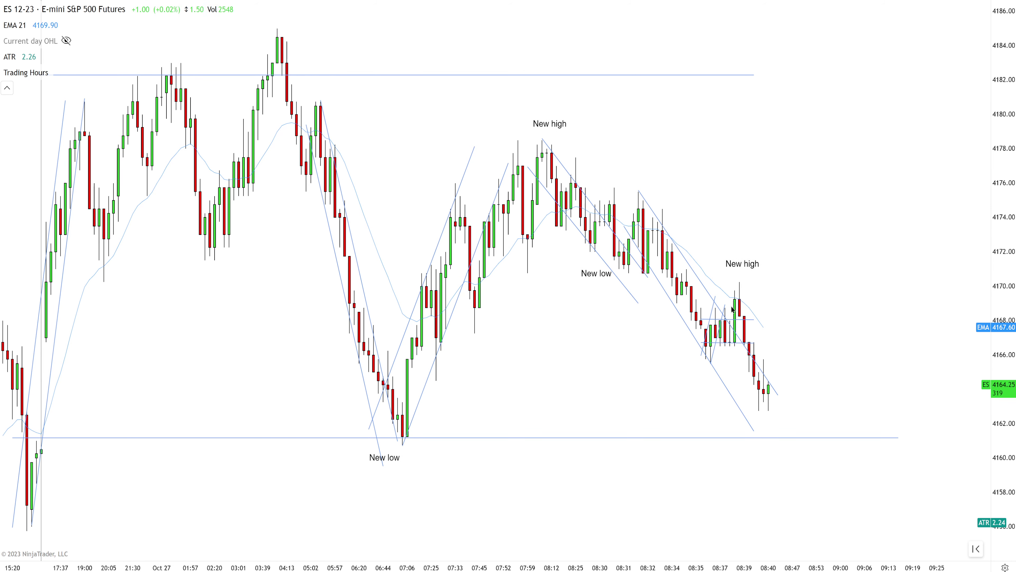
pyautogui.scroll(1, 737, 304)
pyautogui.scroll(-1, 719, 364)
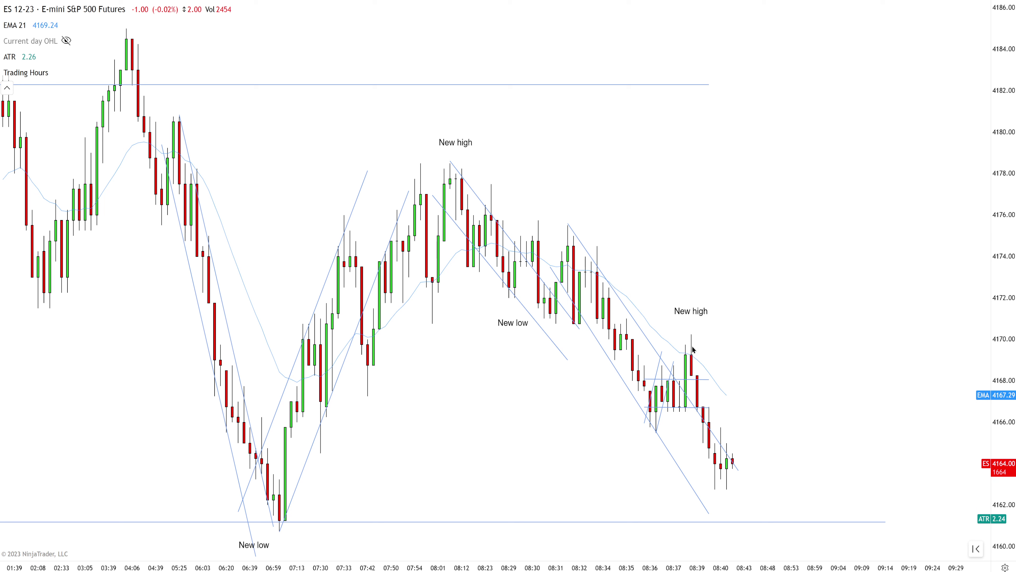
# Draw arrows along the two rally legs to the new high and a horizontal arrow at the latest bars.
pyautogui.moveTo(656, 431); pyautogui.dragTo(673, 366)
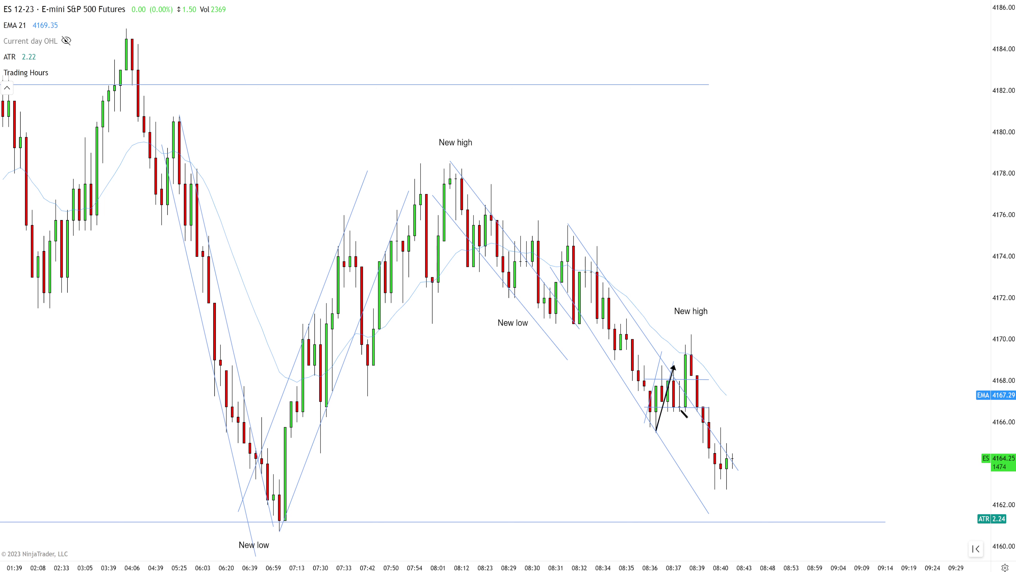
pyautogui.moveTo(679, 409); pyautogui.dragTo(691, 351)
pyautogui.moveTo(640, 474); pyautogui.dragTo(700, 474)
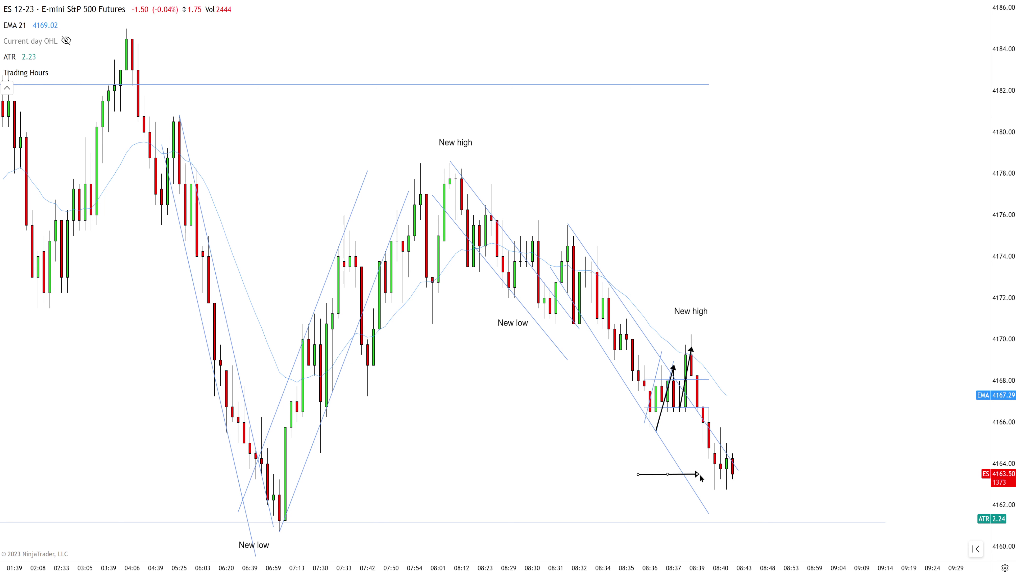
pyautogui.scroll(3, 703, 379)
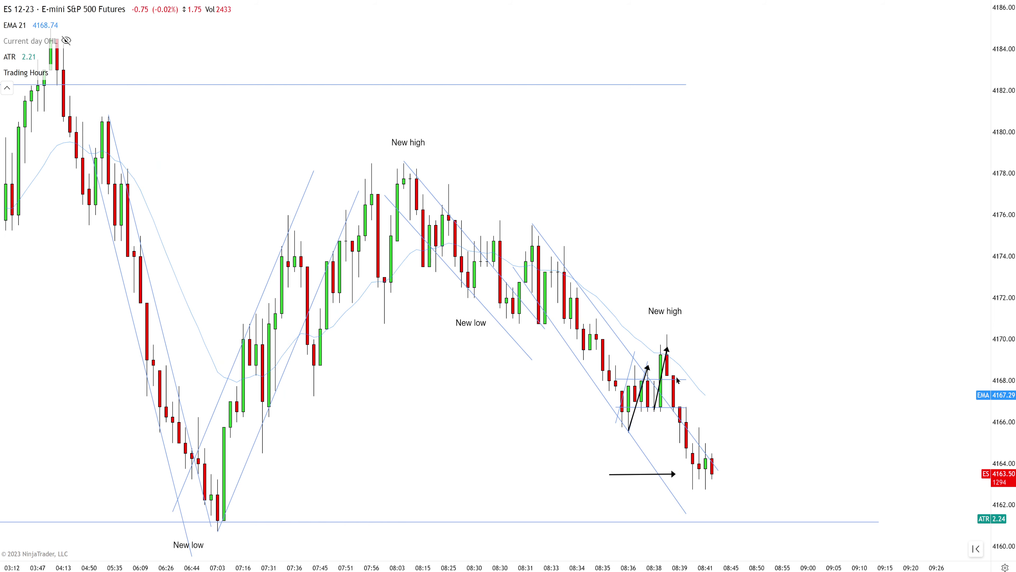
pyautogui.hscroll(-3, 689, 316)
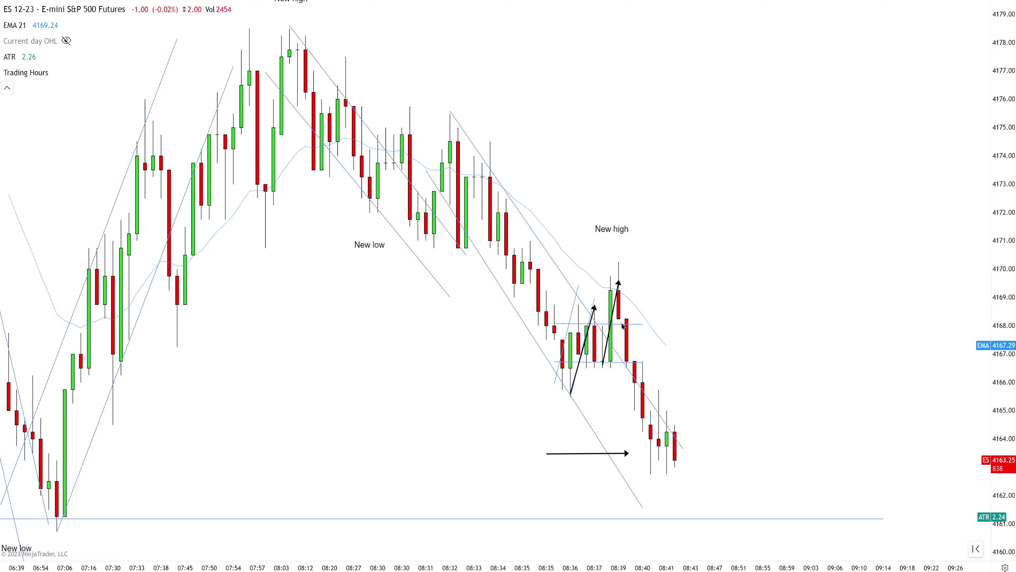
pyautogui.scroll(-1, 646, 367)
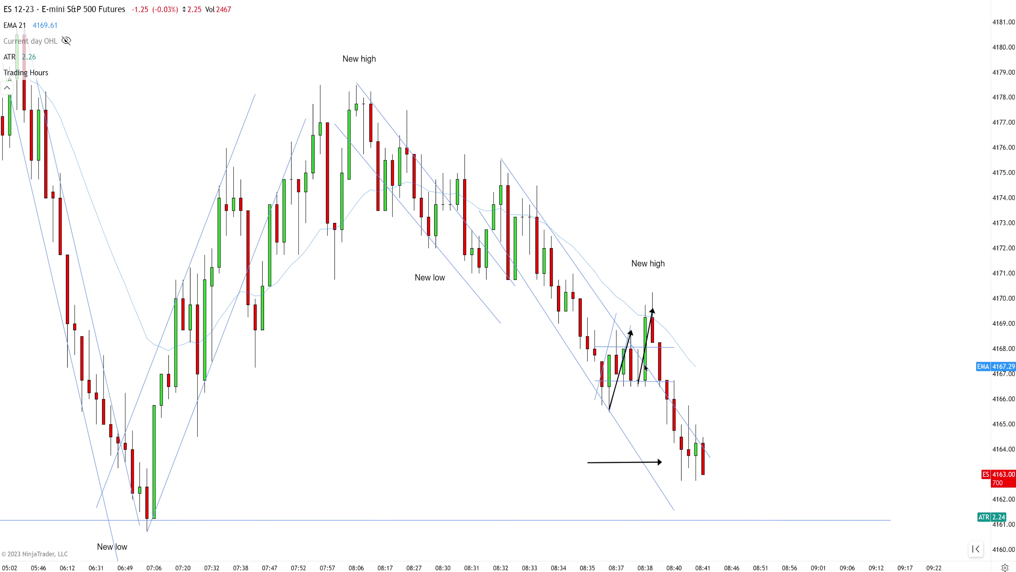
pyautogui.scroll(-1, 645, 366)
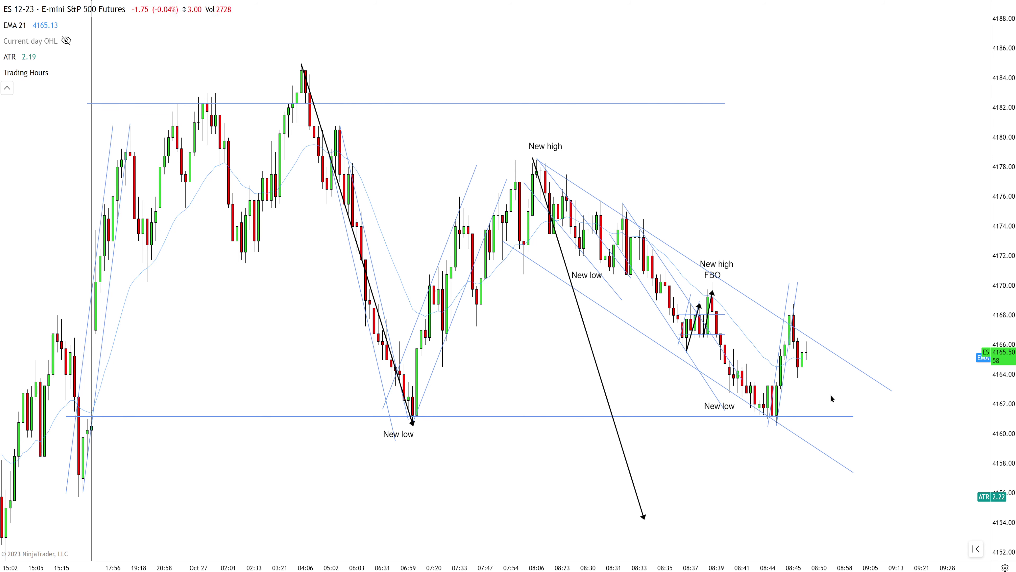
# Zoom and nudge the chart view around the current price near 4165.
pyautogui.scroll(2, 805, 396)
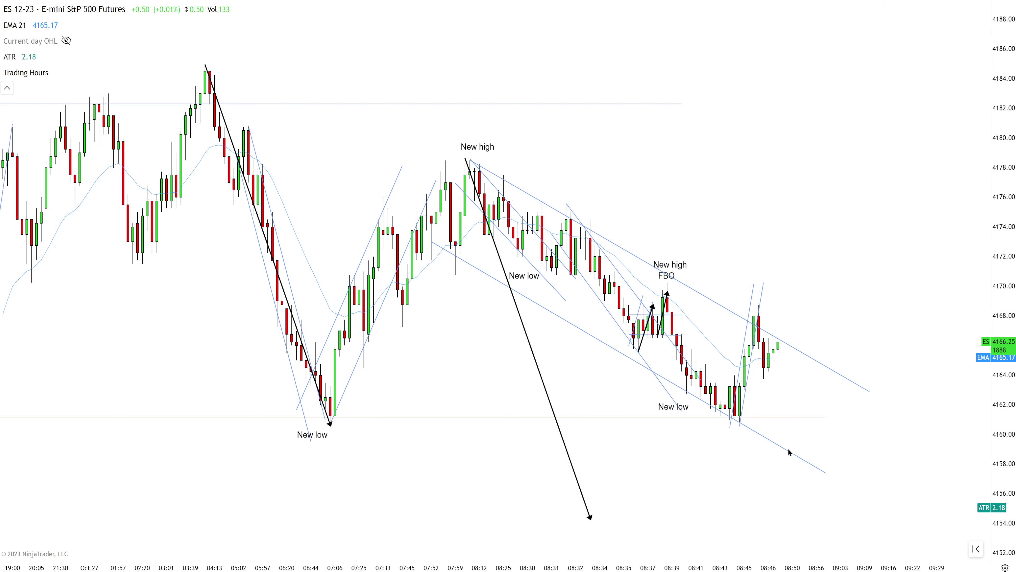
pyautogui.scroll(3, 791, 384)
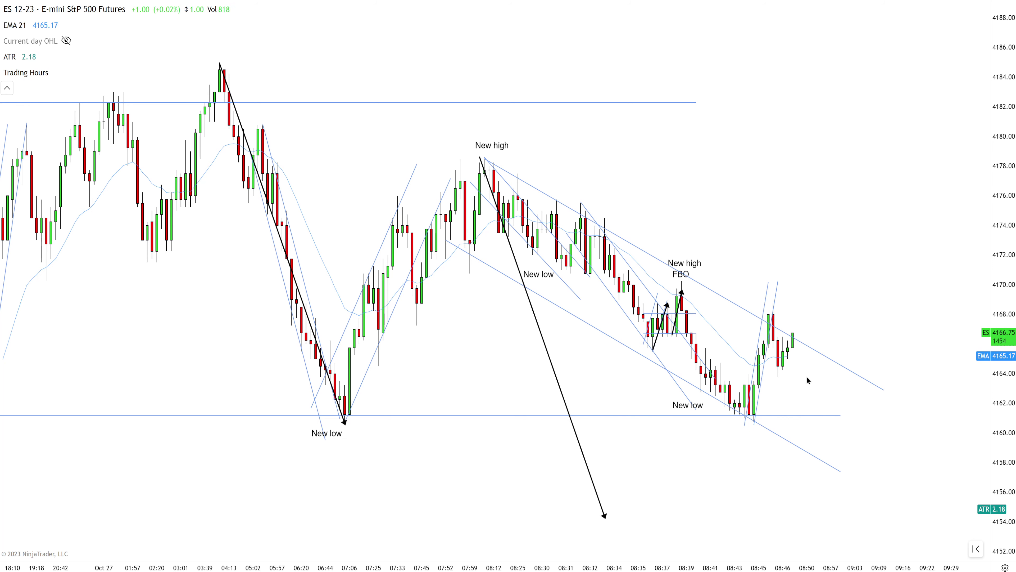
pyautogui.moveTo(822, 376)
pyautogui.mouseDown()
pyautogui.moveTo(812, 379)
pyautogui.moveTo(822, 378)
pyautogui.mouseUp()
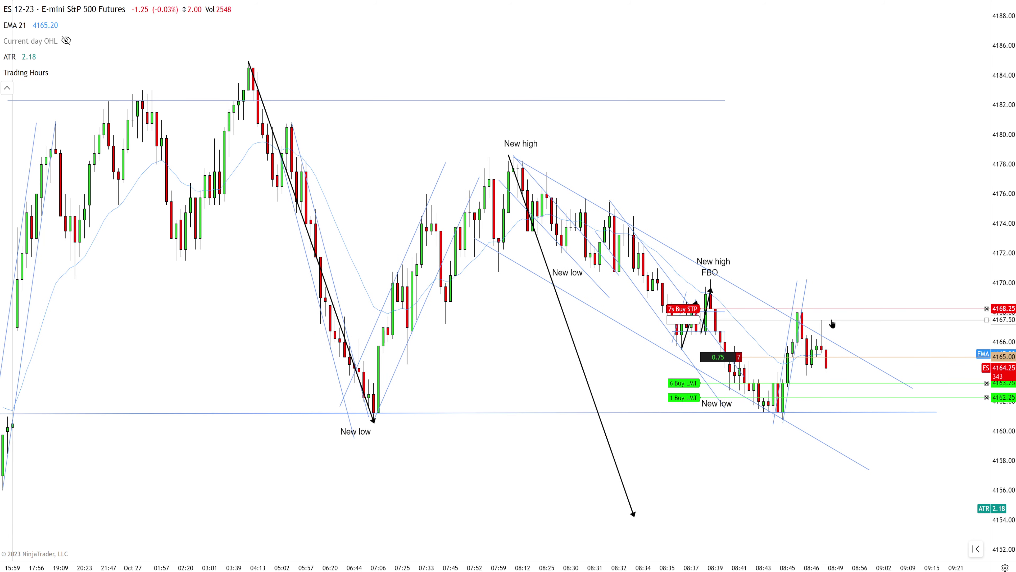
# Tighten the buy stop to 4167.75 and drop the one-lot buy limit to 4160.00.
pyautogui.moveTo(832, 321); pyautogui.dragTo(833, 320)
pyautogui.moveTo(840, 395); pyautogui.dragTo(832, 436)
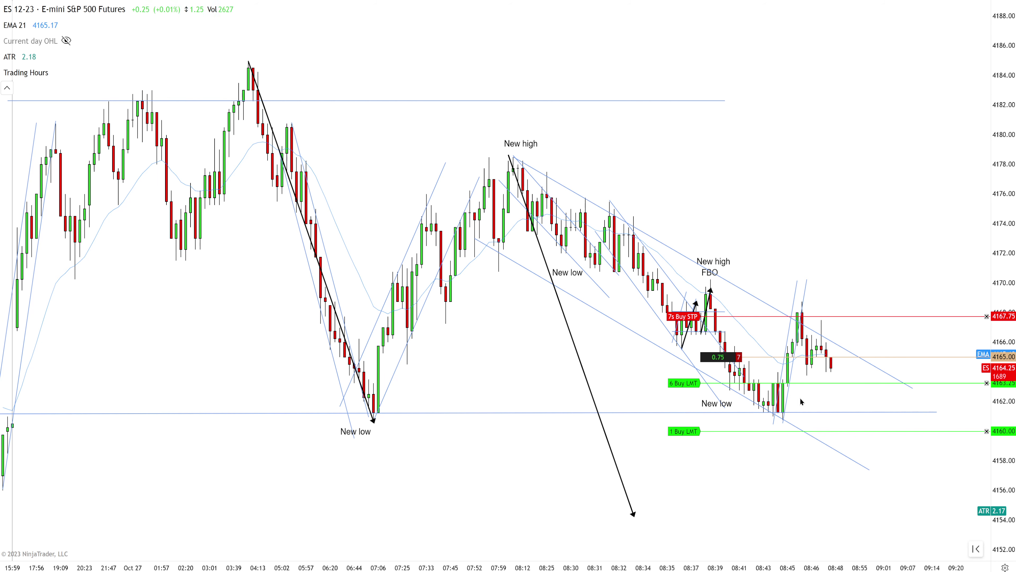
pyautogui.scroll(2, 797, 413)
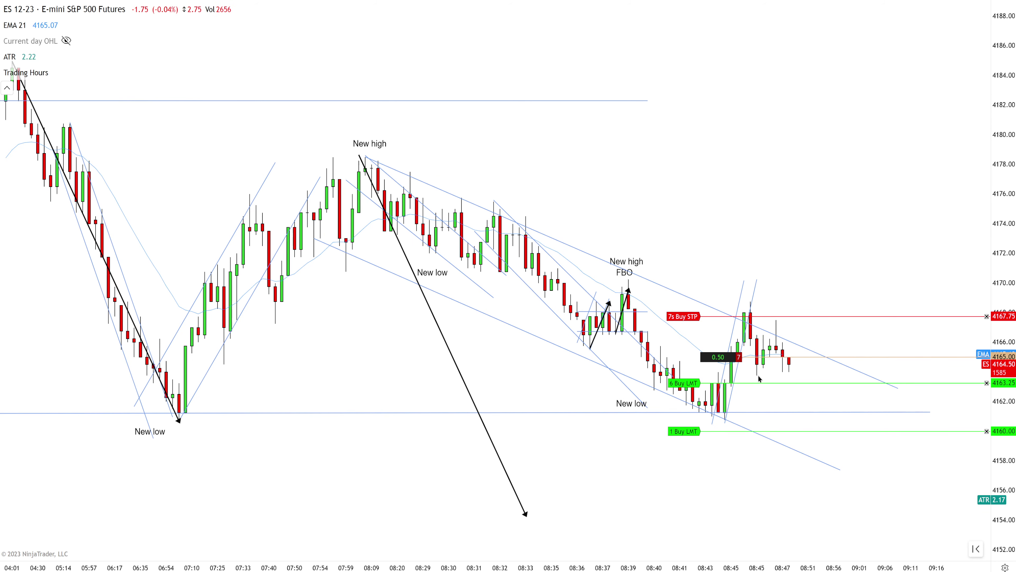
pyautogui.scroll(1, 801, 352)
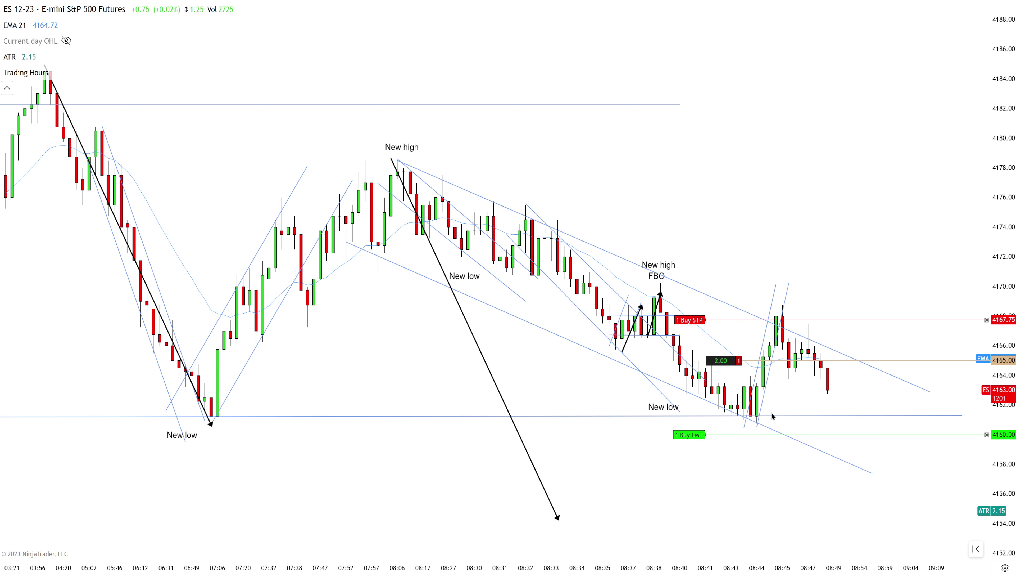
# Move the buy stop to 4165.00 and reposition the buy limit, settling it at 4158.00.
pyautogui.moveTo(828, 320); pyautogui.dragTo(835, 360)
pyautogui.moveTo(852, 434); pyautogui.dragTo(851, 505)
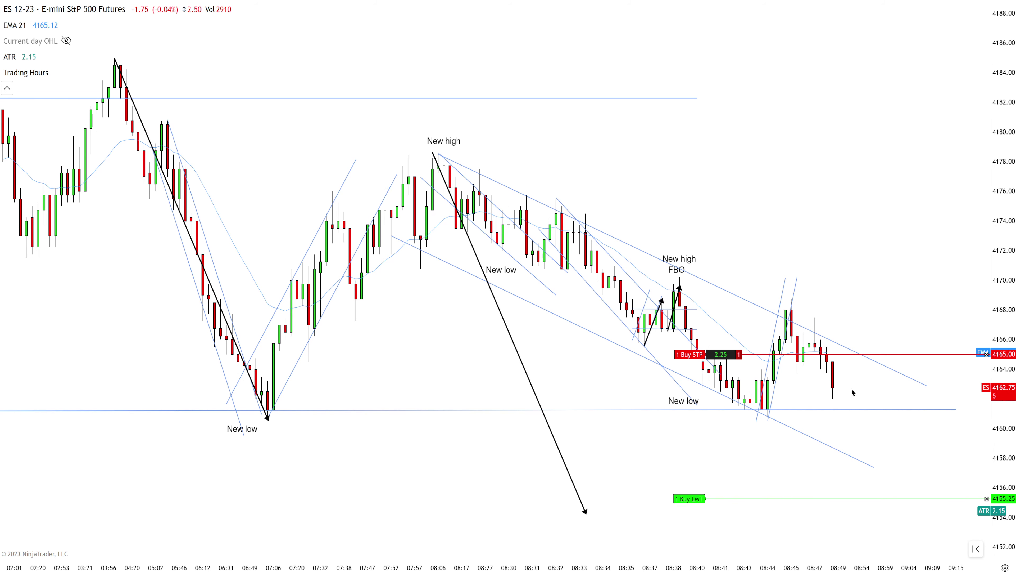
pyautogui.click(870, 501)
pyautogui.click(876, 476)
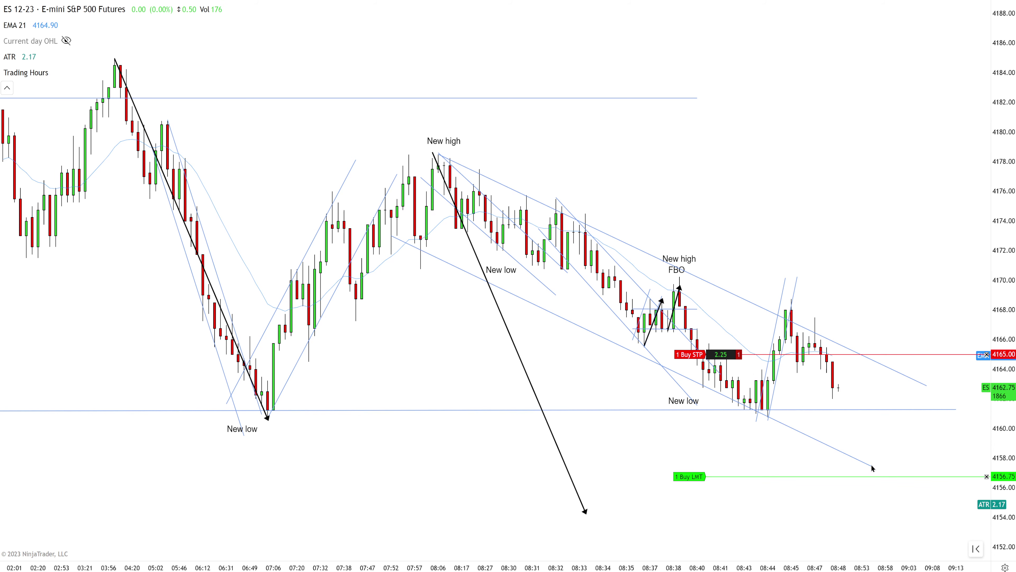
pyautogui.click(894, 476)
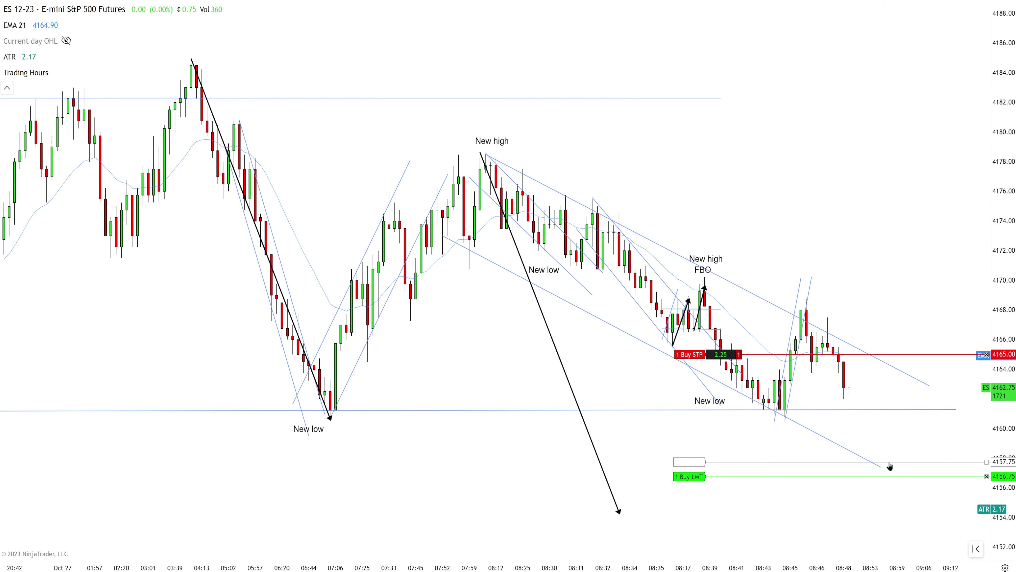
pyautogui.click(894, 458)
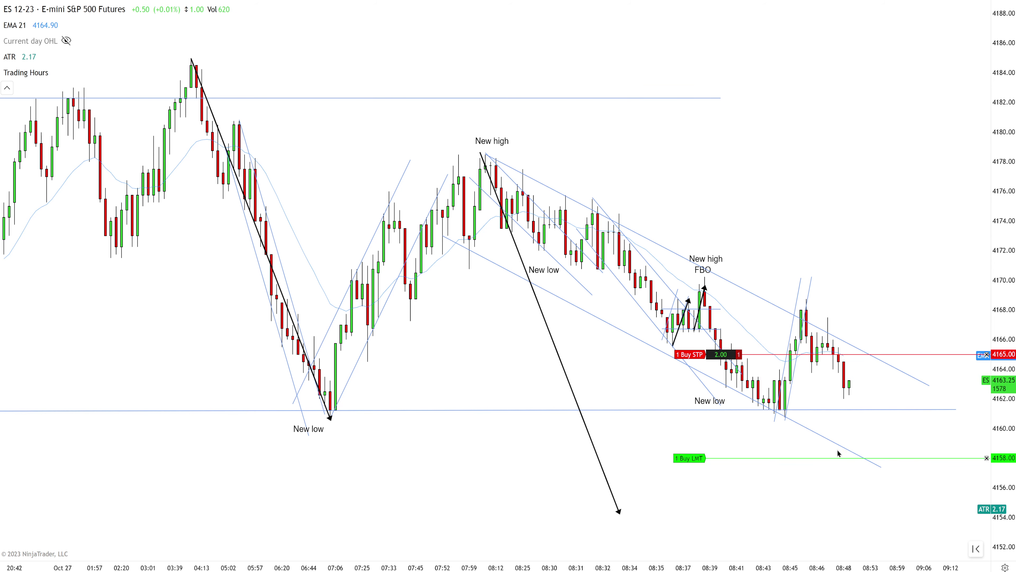
# Measure the price move down from the last bar.
pyautogui.scroll(-2, 873, 460)
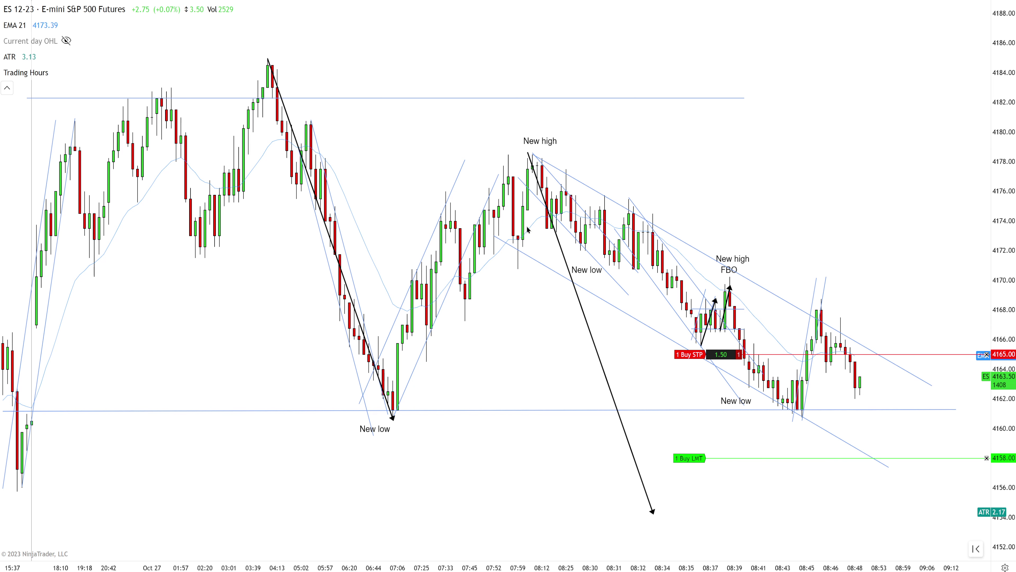
pyautogui.scroll(1, 892, 395)
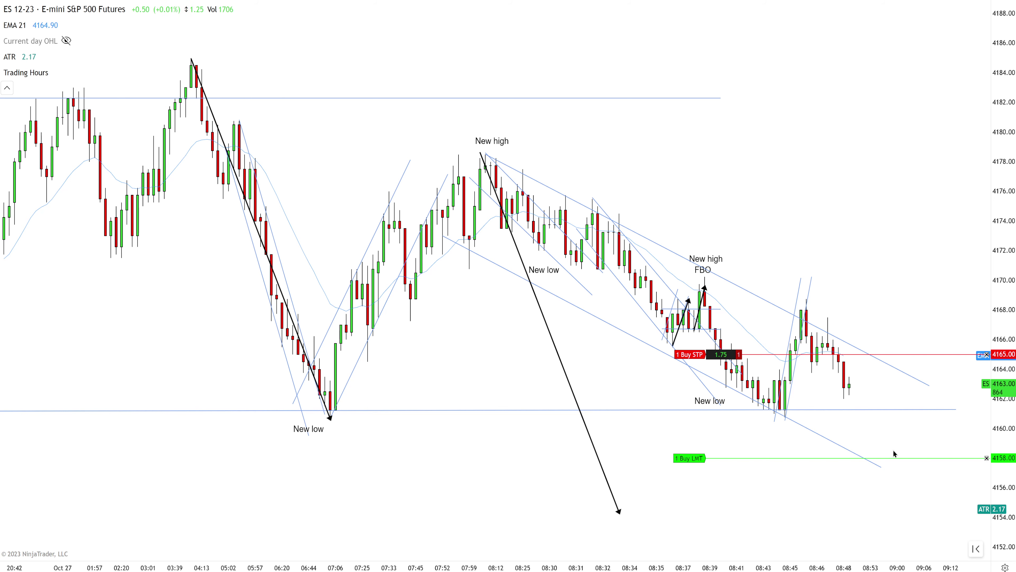
pyautogui.moveTo(839, 357); pyautogui.dragTo(949, 512)
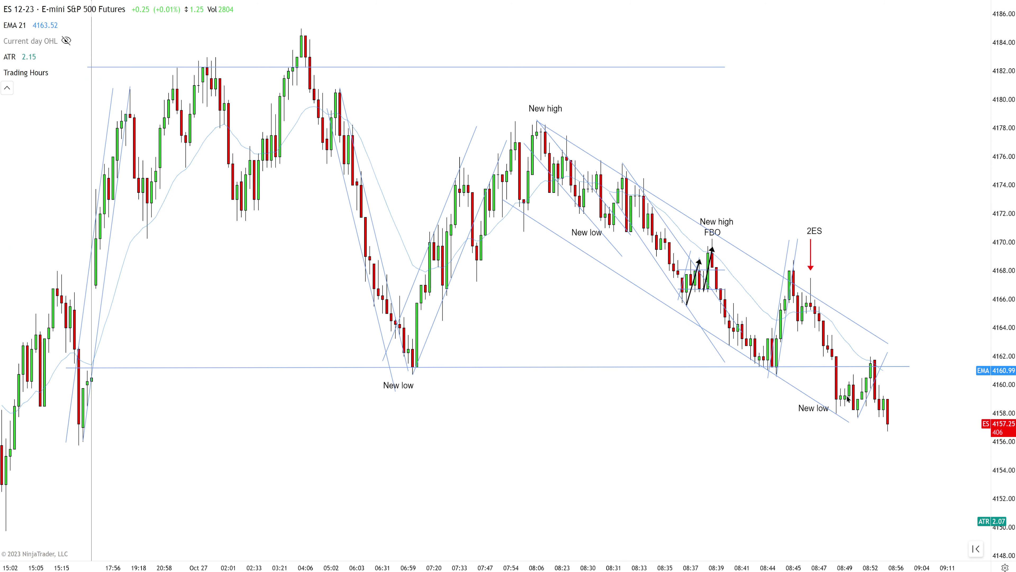
# Extend the downtrend line from the New high to the right and lower its right end.
pyautogui.scroll(-3, 801, 420)
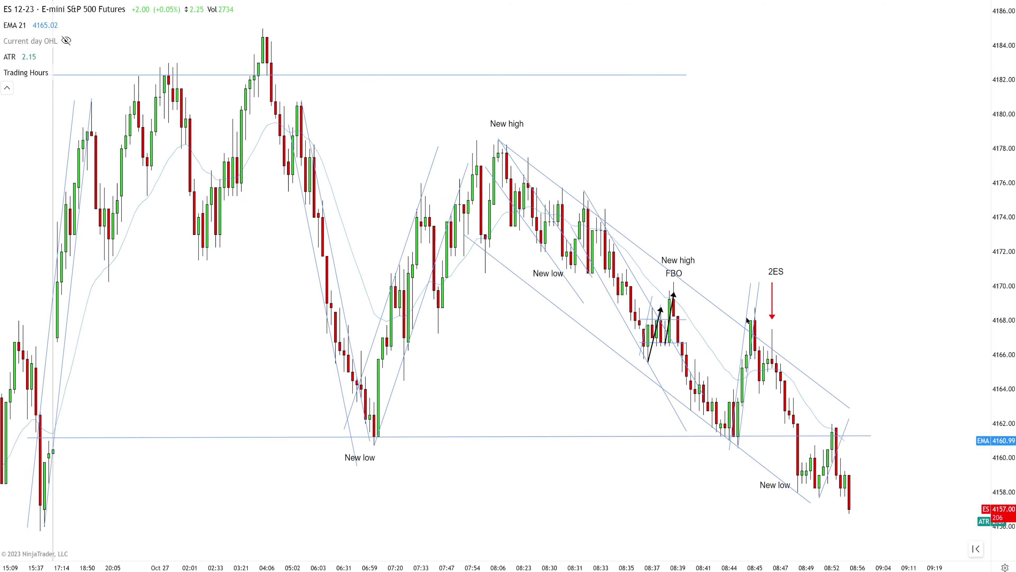
pyautogui.moveTo(850, 408); pyautogui.dragTo(919, 432)
pyautogui.moveTo(918, 438)
pyautogui.mouseDown()
pyautogui.moveTo(880, 407)
pyautogui.moveTo(911, 454)
pyautogui.mouseUp()
pyautogui.scroll(-1, 786, 446)
pyautogui.scroll(-1, 786, 446)
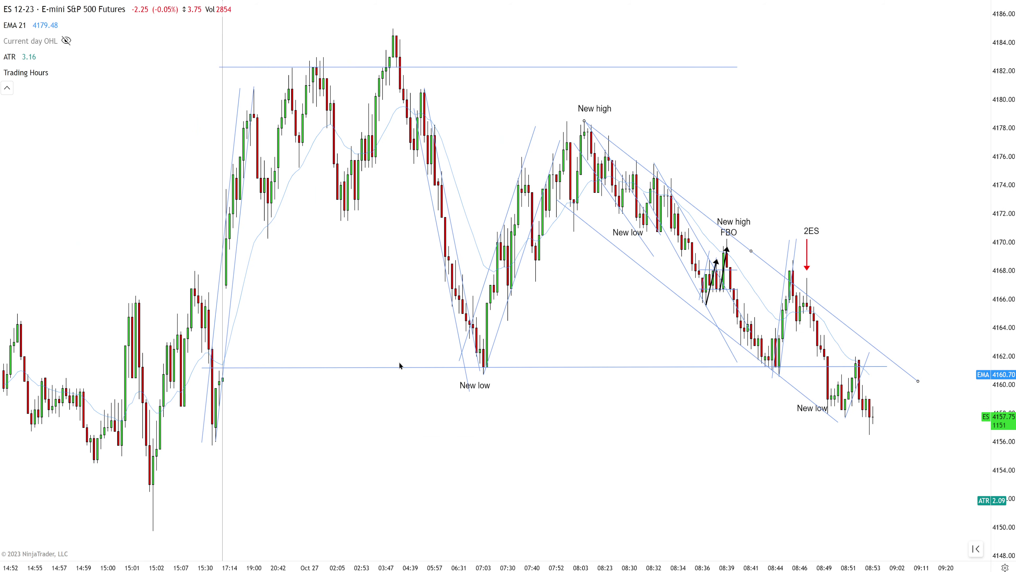
pyautogui.scroll(-1, 620, 351)
pyautogui.scroll(1, 831, 406)
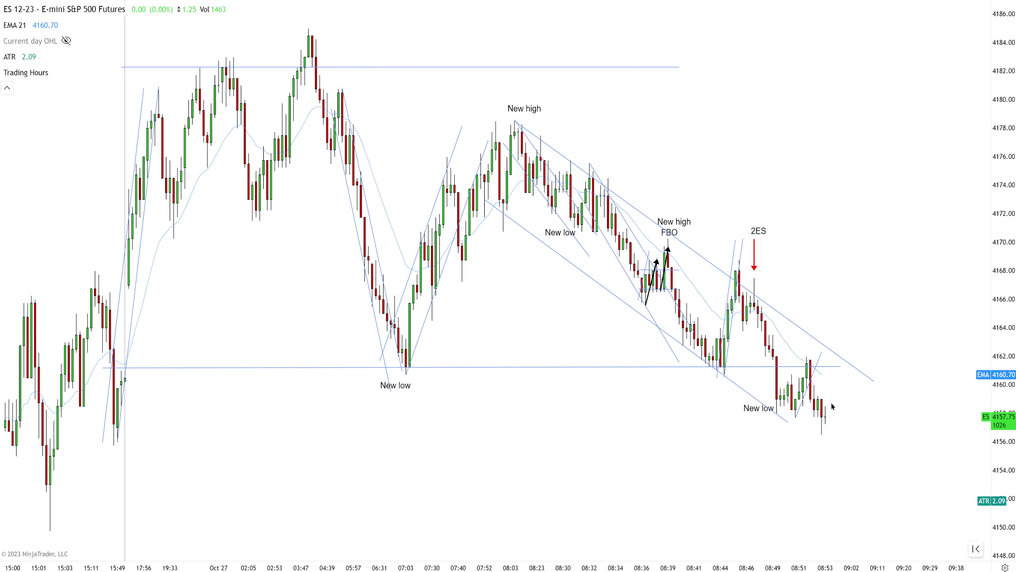
pyautogui.scroll(1, 799, 474)
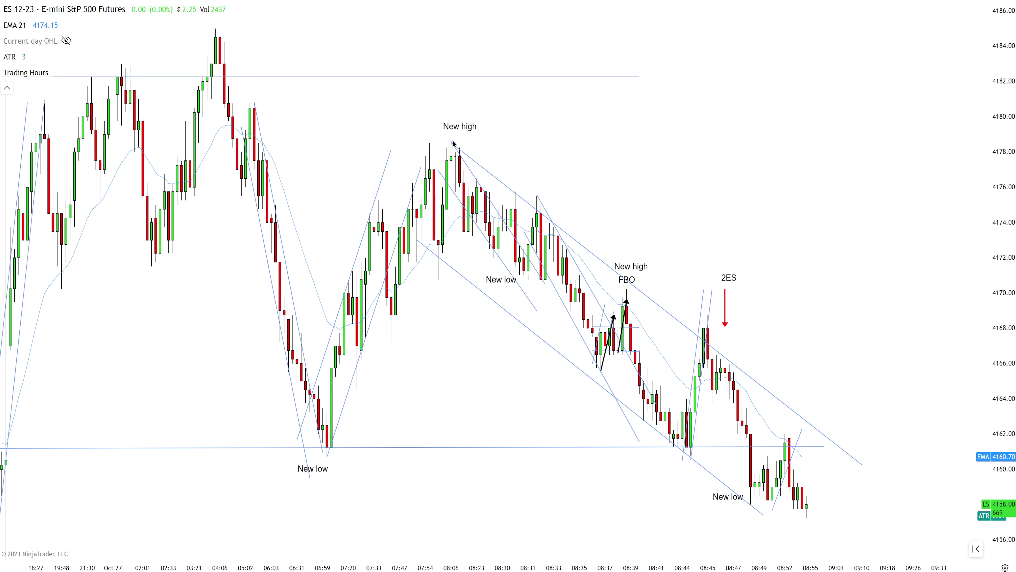
# Fine-tune the right end of the 08:06 trendline so it runs past the latest bars.
pyautogui.click(725, 359)
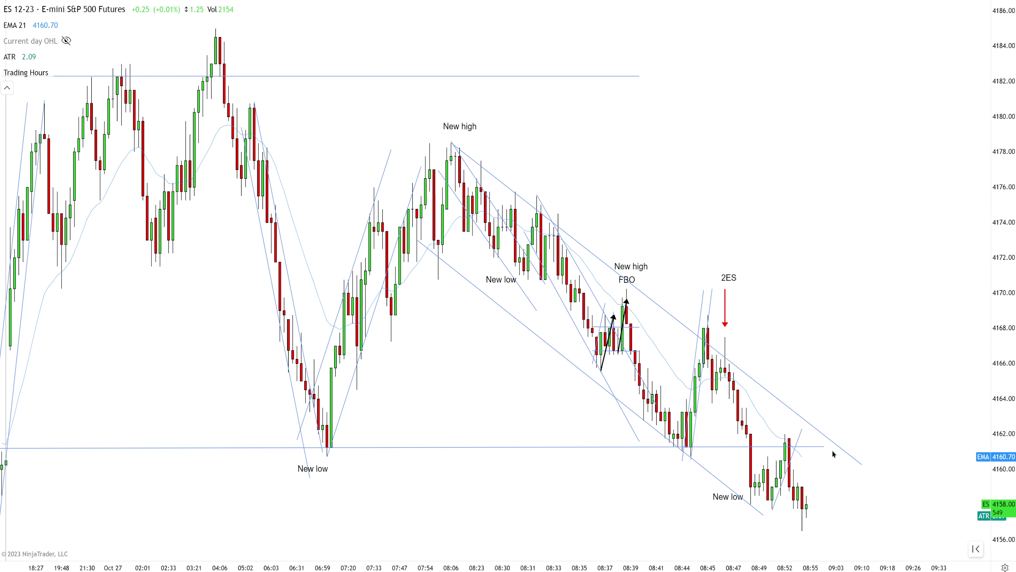
pyautogui.moveTo(863, 465); pyautogui.dragTo(884, 455)
pyautogui.click(566, 237)
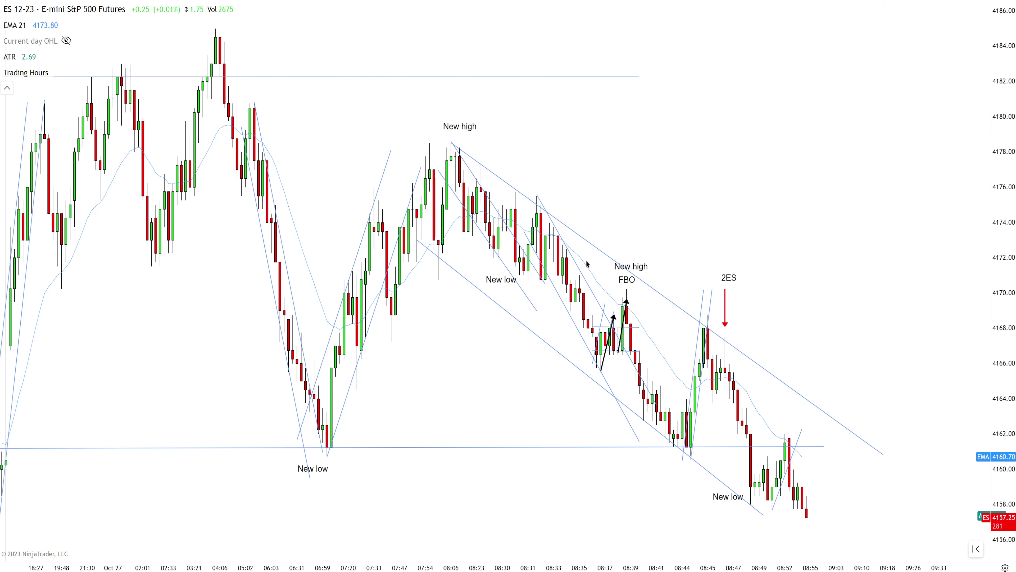
pyautogui.moveTo(883, 454); pyautogui.dragTo(870, 411)
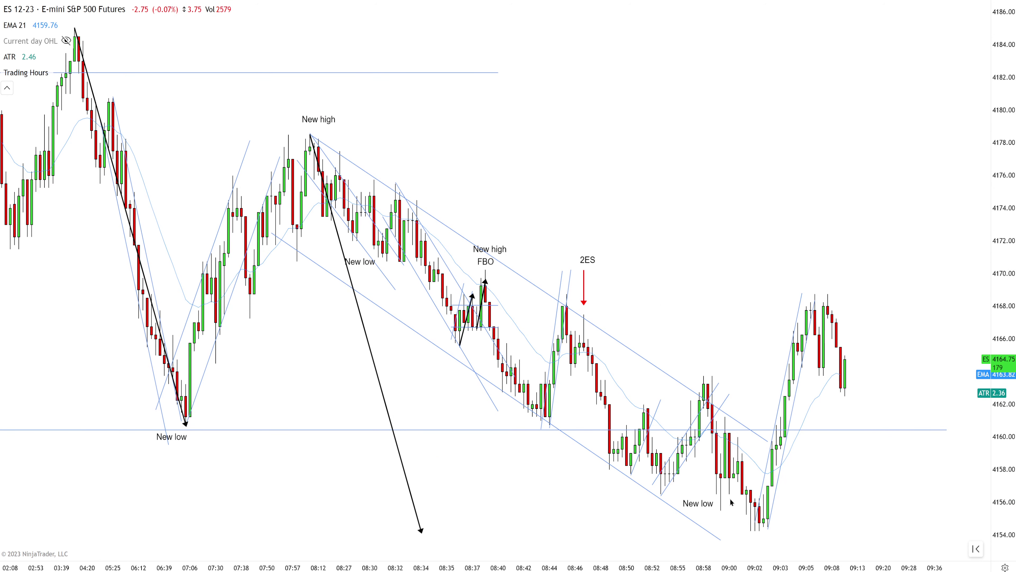
pyautogui.scroll(2, 836, 495)
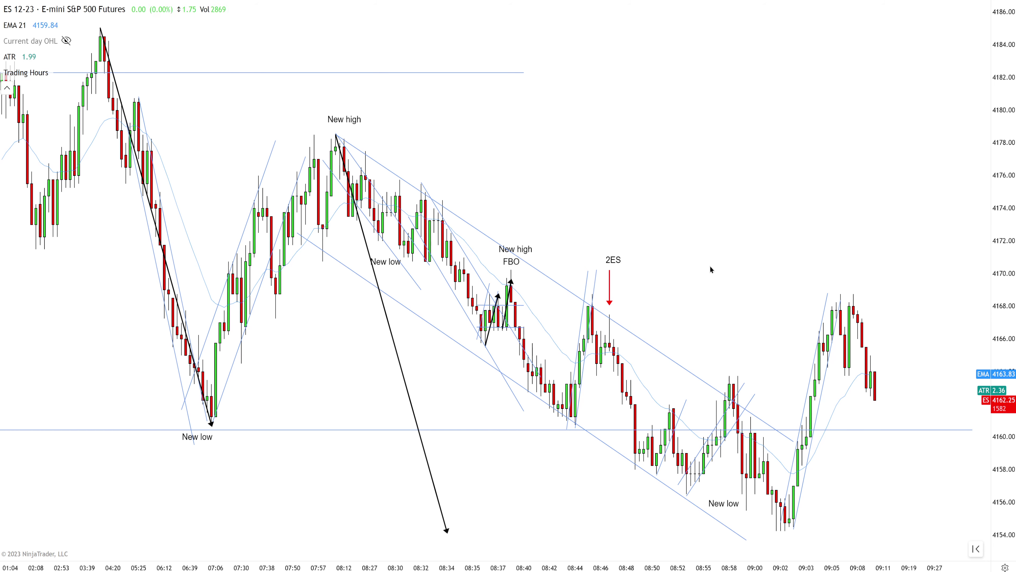
pyautogui.scroll(3, 181, 120)
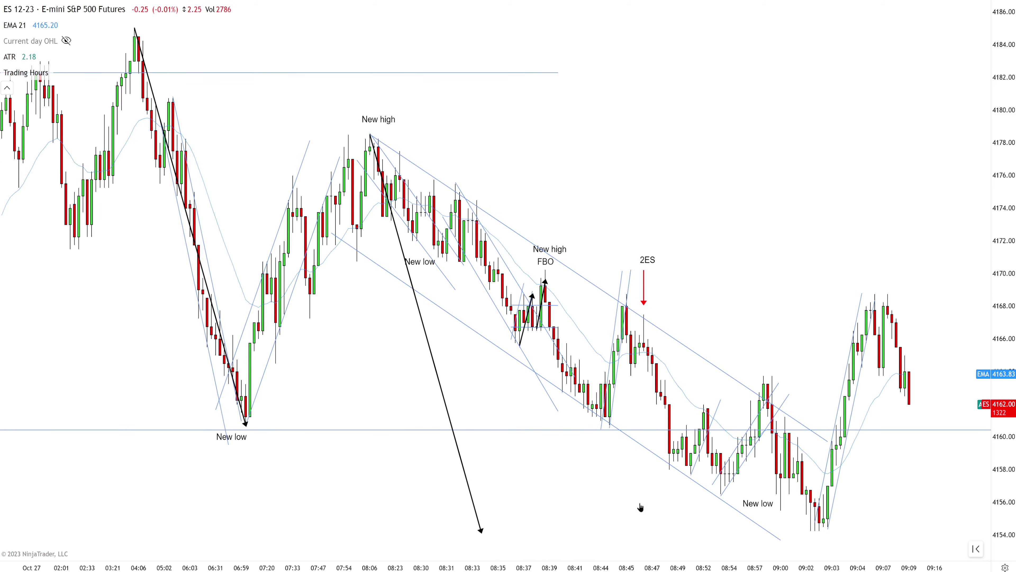
pyautogui.scroll(-2, 640, 507)
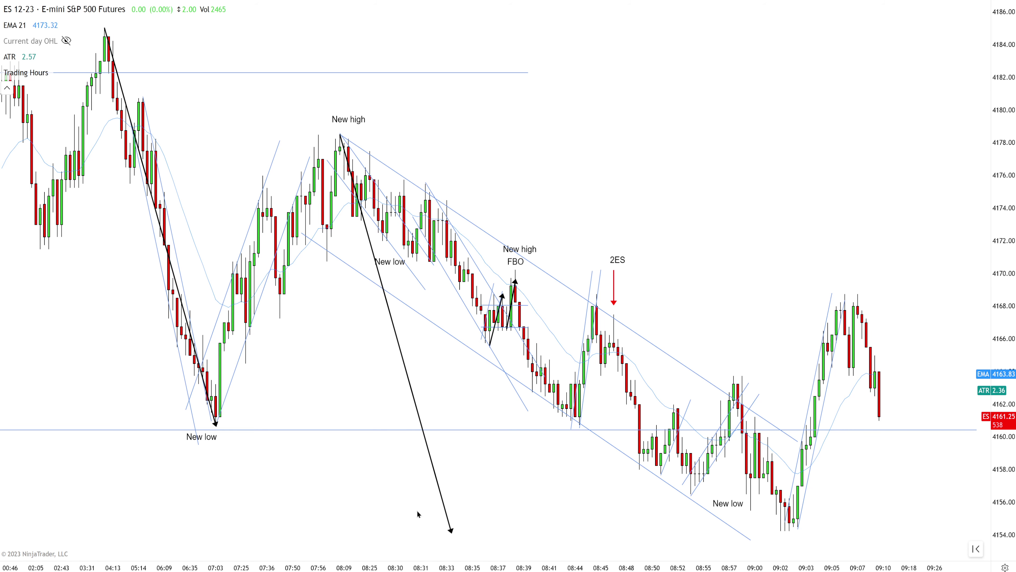
# Copy the New high label and paste it at the 09:07 high.
pyautogui.scroll(-1, 496, 511)
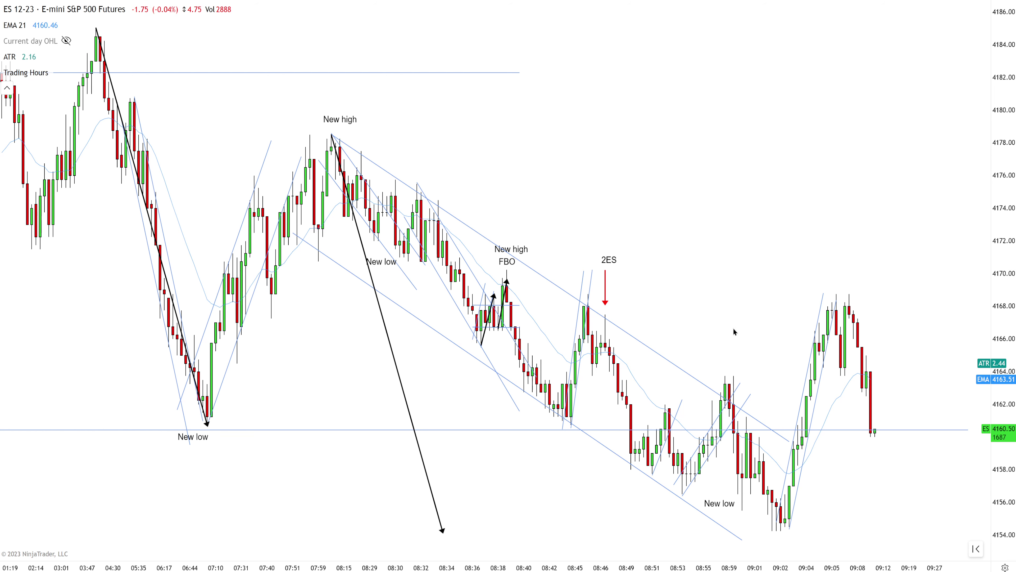
pyautogui.scroll(-1, 735, 332)
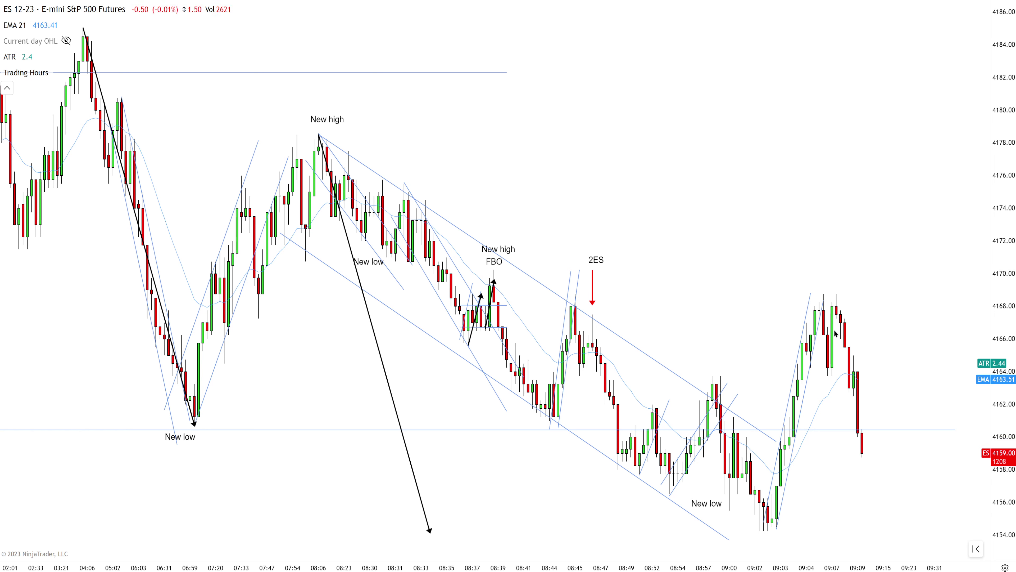
pyautogui.click(507, 251)
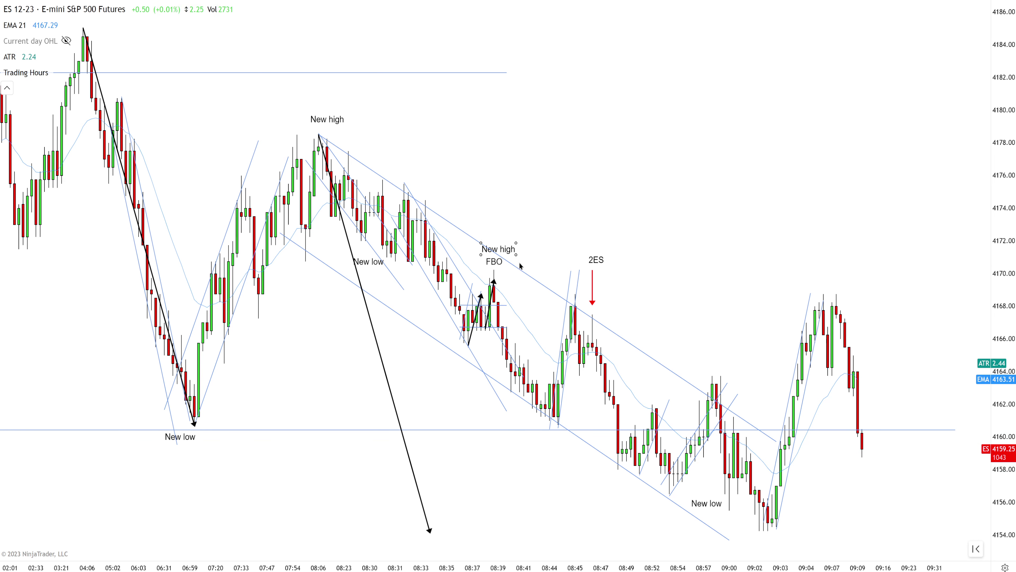
pyautogui.hotkey('ctrl', 'c')
pyautogui.hotkey('ctrl', 'v')
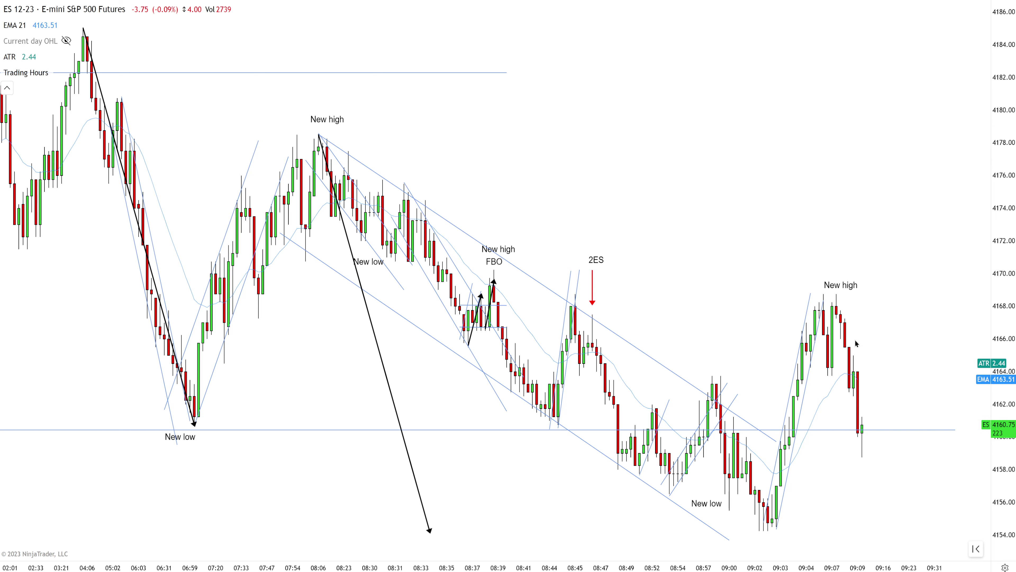
# Draw a downward trendline from the 09:07 high.
pyautogui.moveTo(837, 293)
pyautogui.mouseDown()
pyautogui.moveTo(877, 387)
pyautogui.moveTo(884, 448)
pyautogui.mouseUp()
pyautogui.scroll(3, 892, 392)
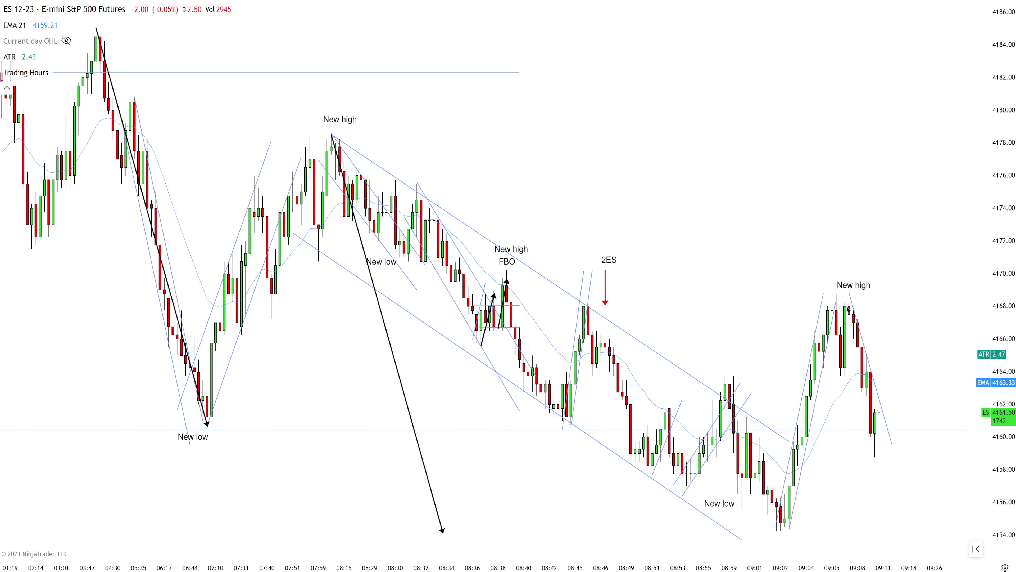
pyautogui.scroll(-5, 771, 320)
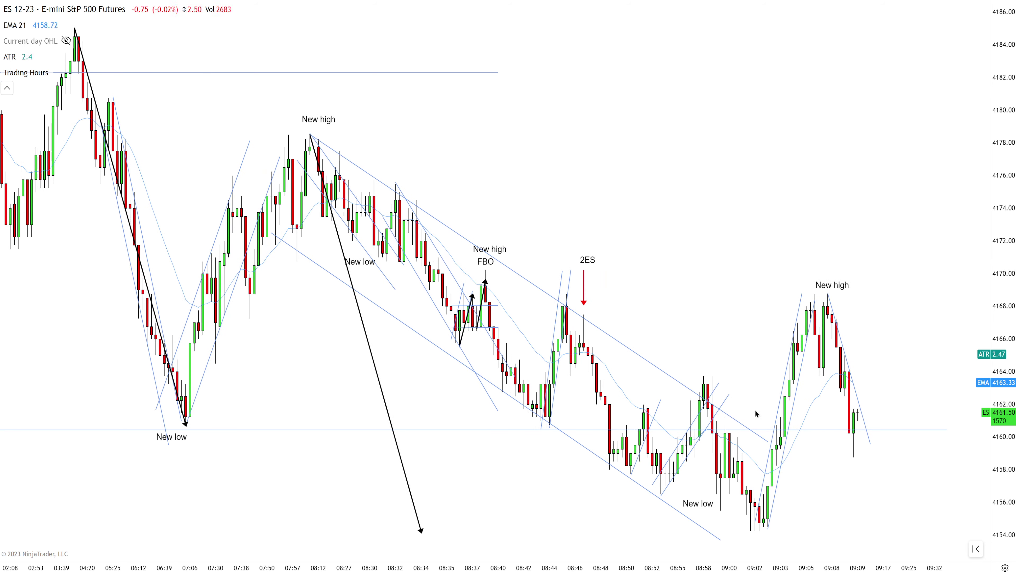
pyautogui.scroll(1, 794, 335)
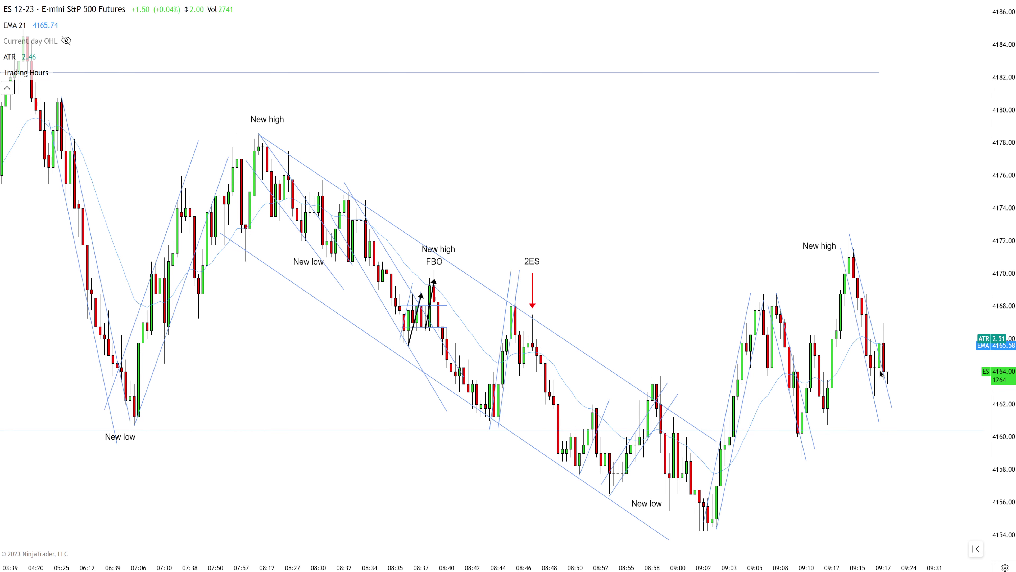
# Zoom the chart in and out to follow the session as it extends toward 10:13.
pyautogui.scroll(2, 866, 296)
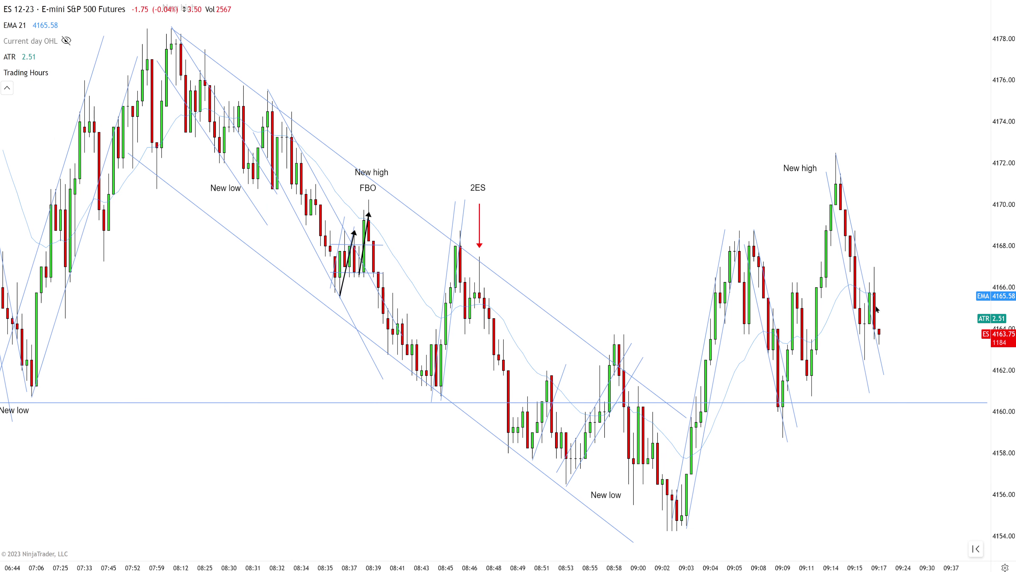
pyautogui.scroll(-1, 878, 312)
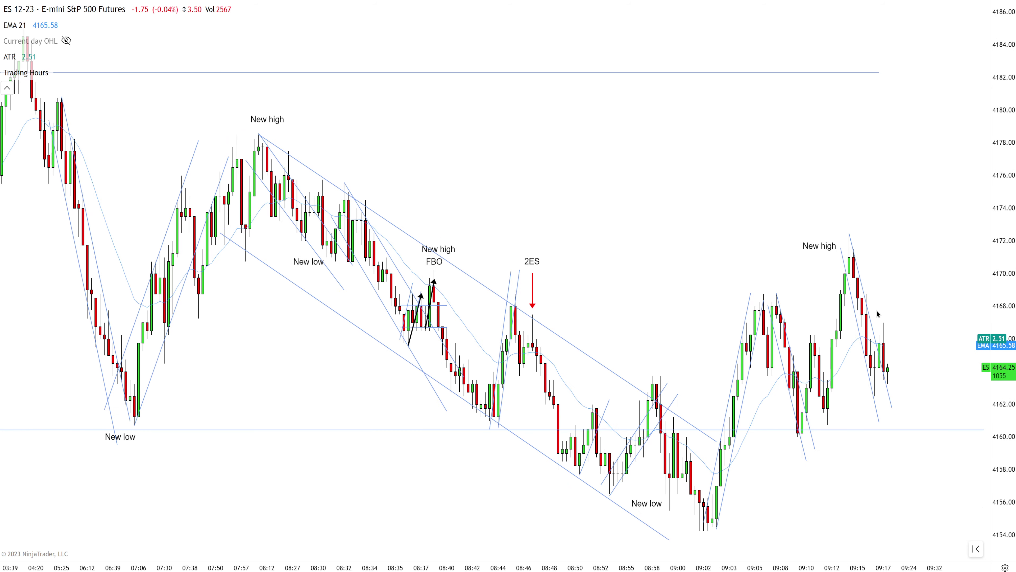
pyautogui.scroll(-1, 869, 336)
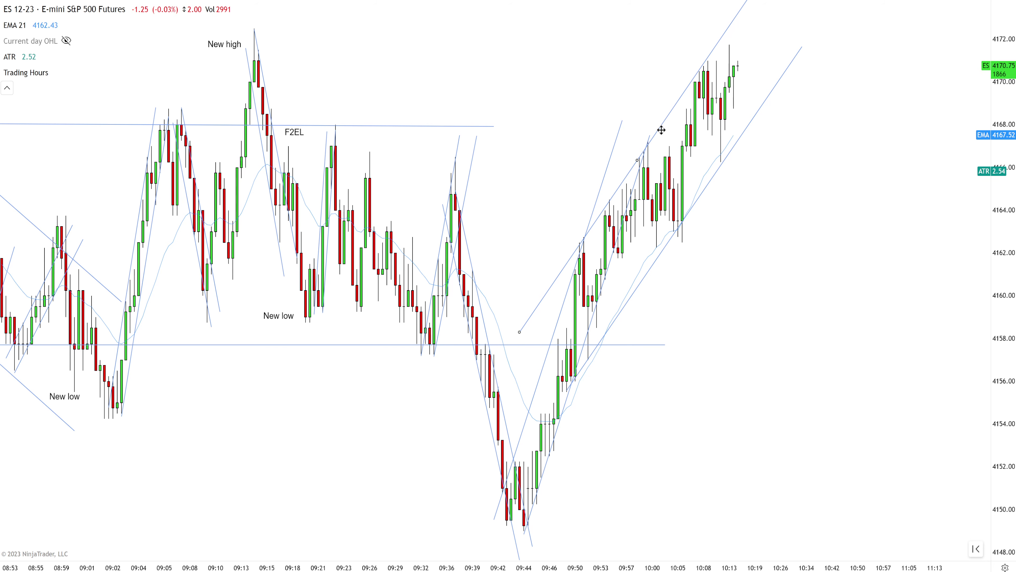
# Zoom the chart in and out to review the rally from the 09:44 low and the following pullback.
pyautogui.scroll(-2, 675, 280)
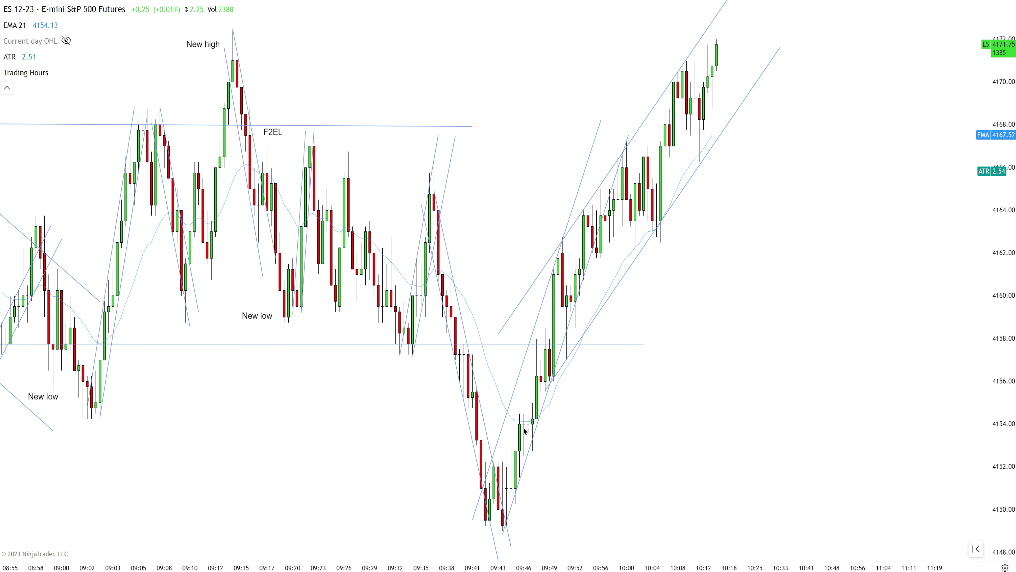
pyautogui.scroll(-3, 770, 127)
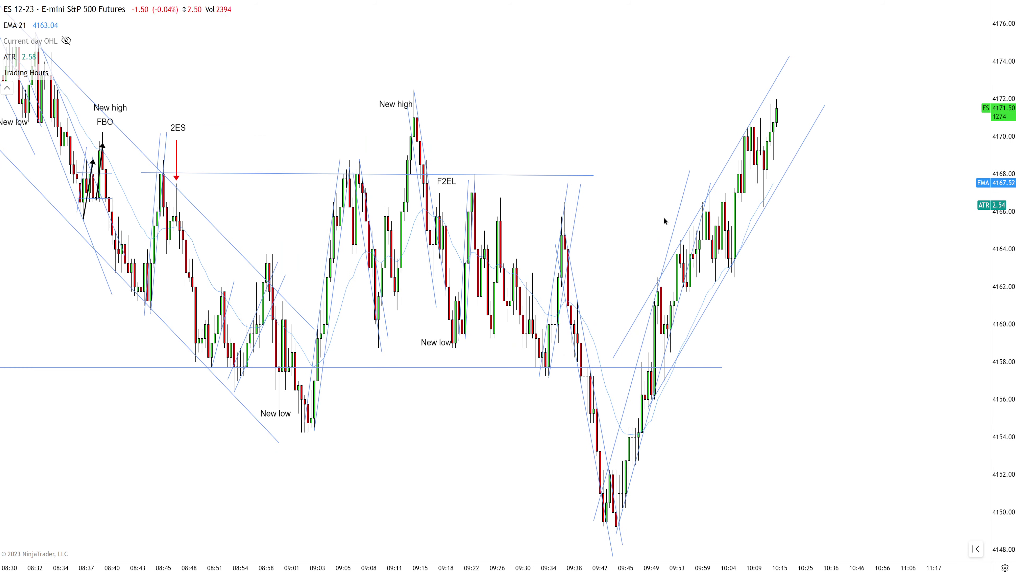
pyautogui.scroll(-3, 663, 143)
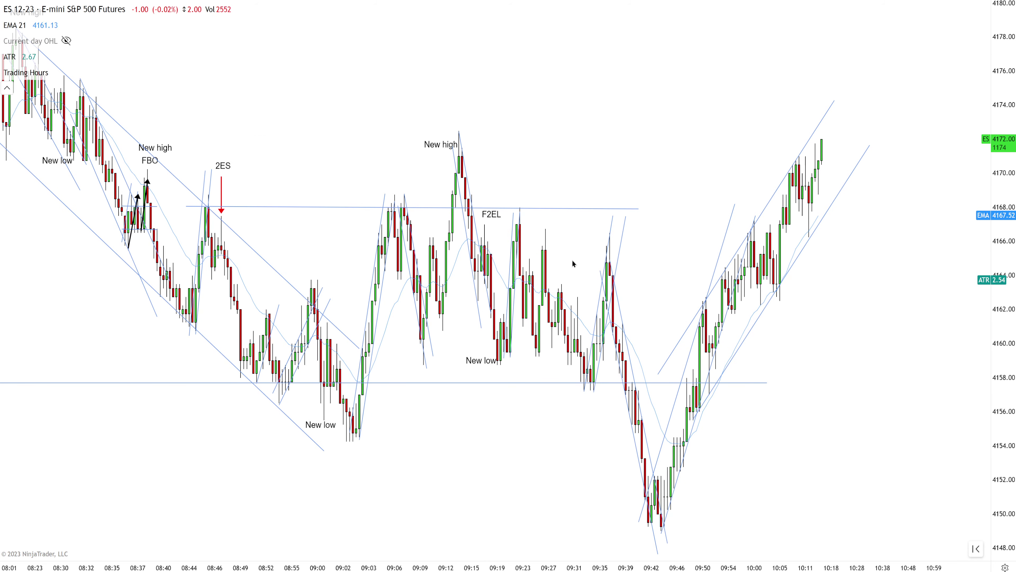
pyautogui.scroll(-3, 504, 458)
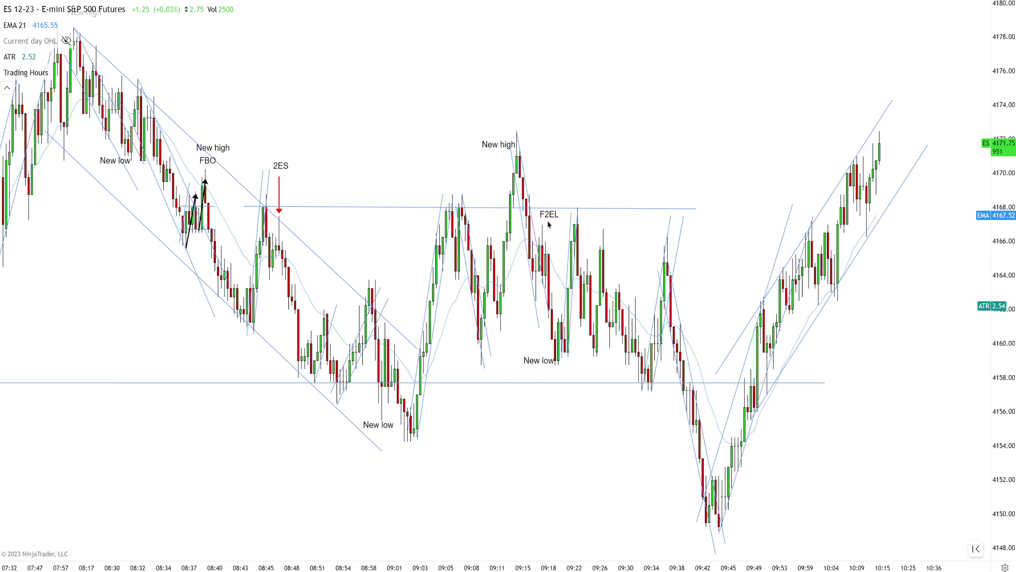
pyautogui.scroll(5, 654, 230)
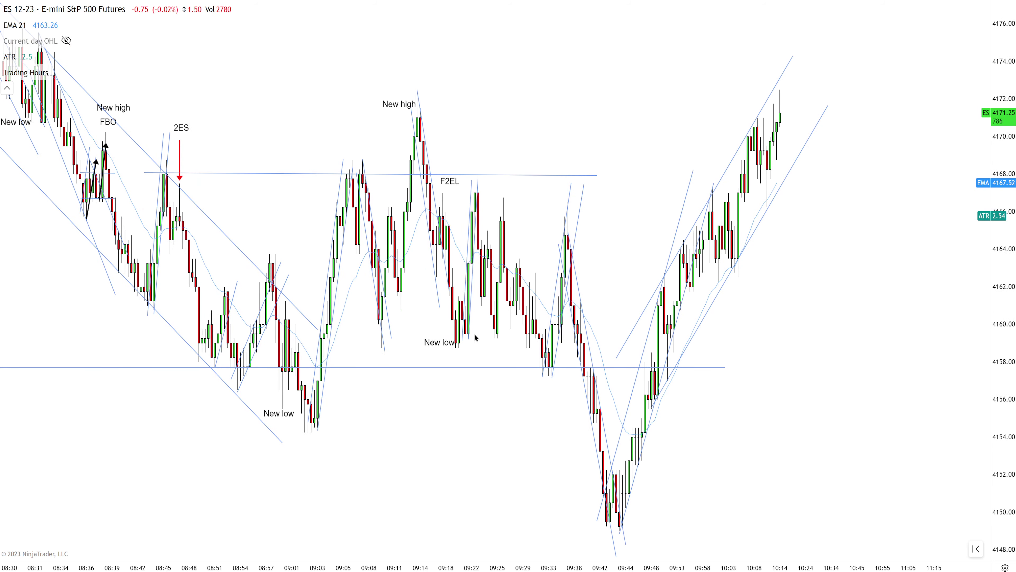
pyautogui.scroll(5, 809, 264)
pyautogui.scroll(2, 795, 242)
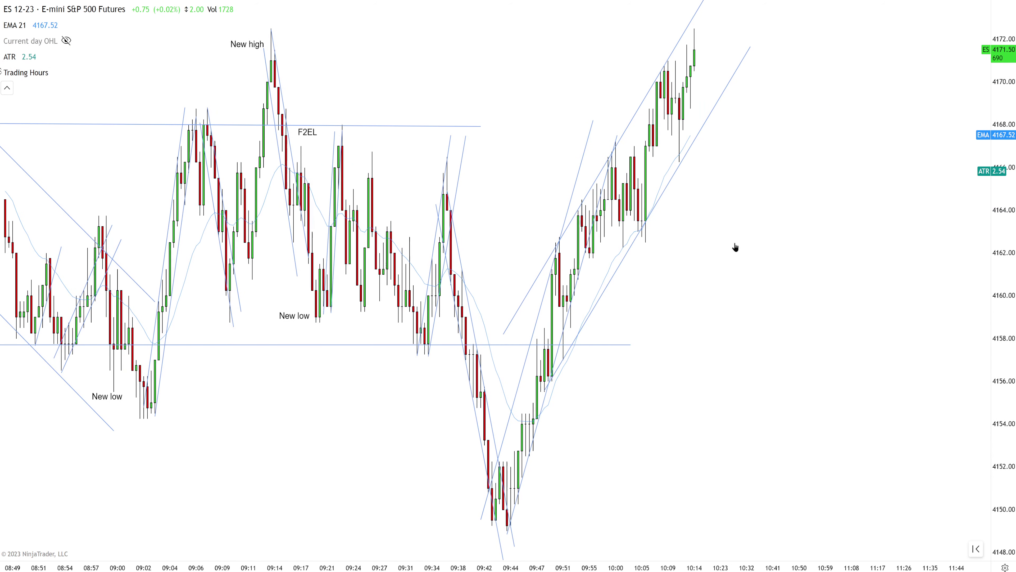
pyautogui.scroll(5, 581, 283)
pyautogui.scroll(-2, 708, 288)
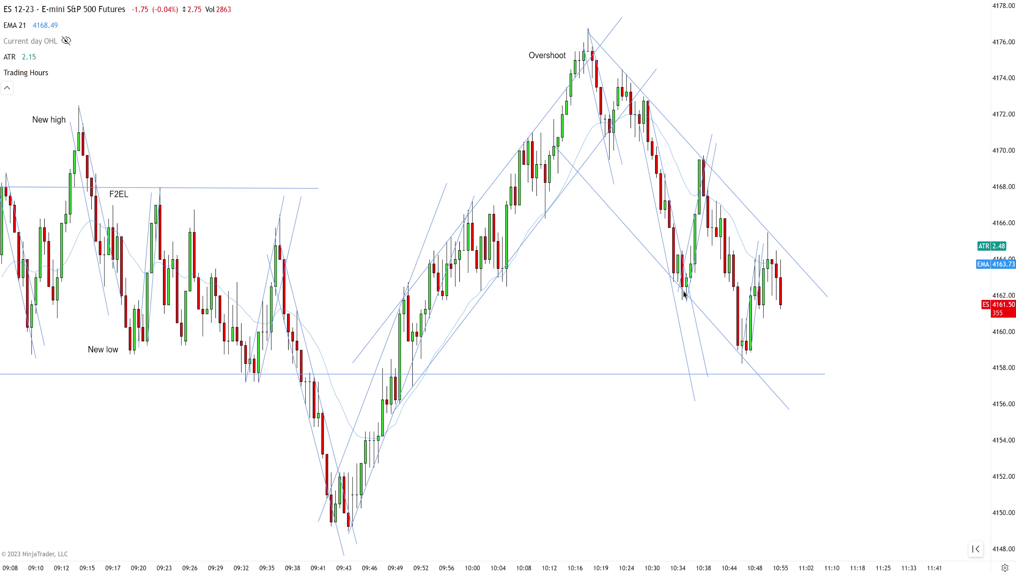
# Review the midday bars and draw a horizontal range line near 4158.
pyautogui.scroll(-2, 821, 154)
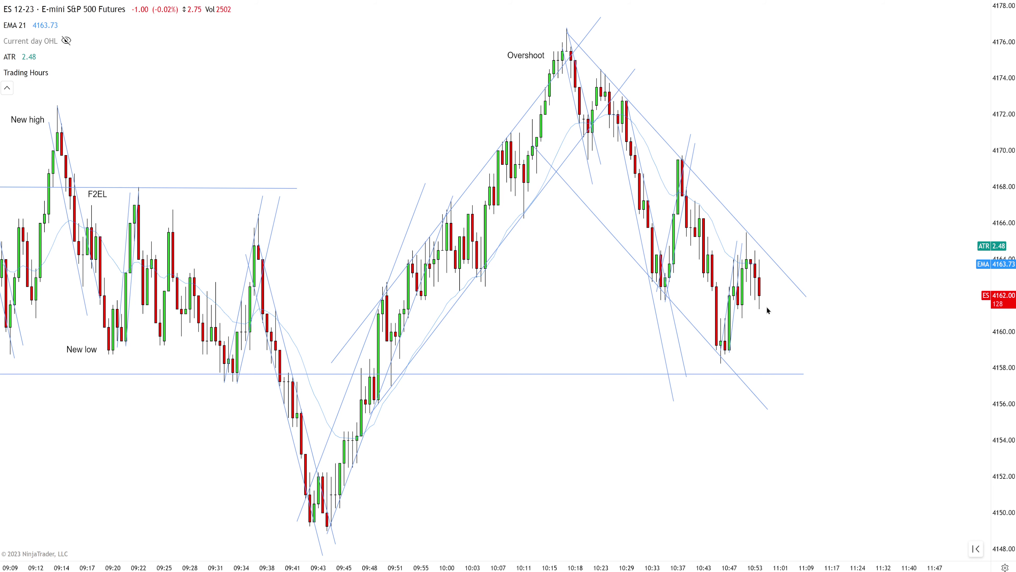
pyautogui.scroll(-1, 776, 311)
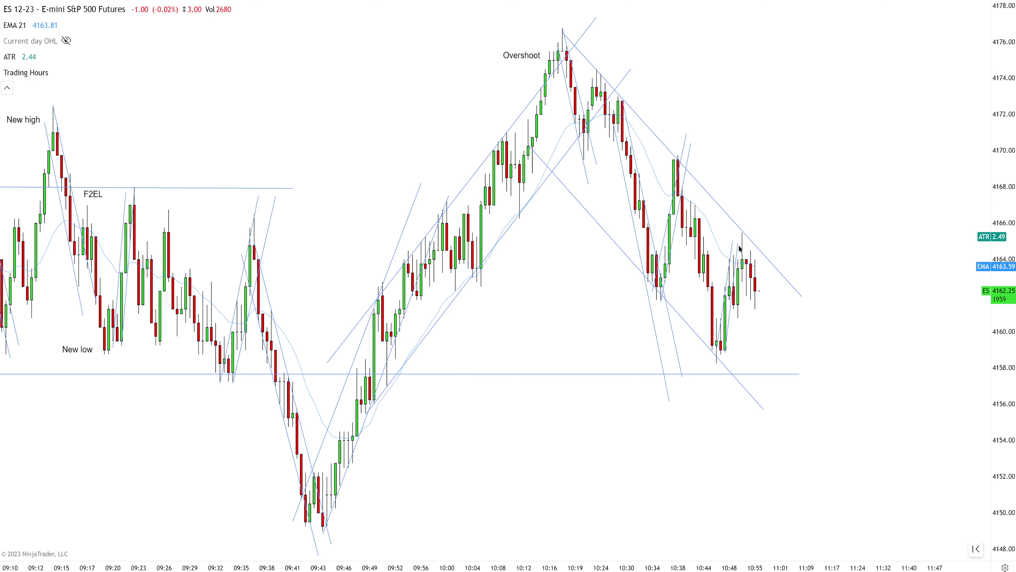
pyautogui.scroll(2, 721, 270)
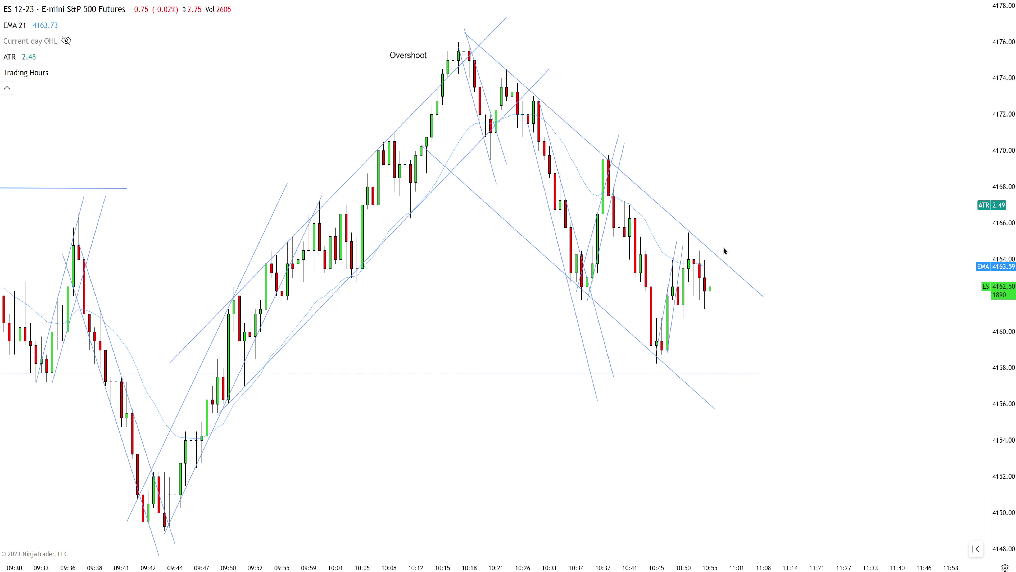
pyautogui.scroll(1, 734, 242)
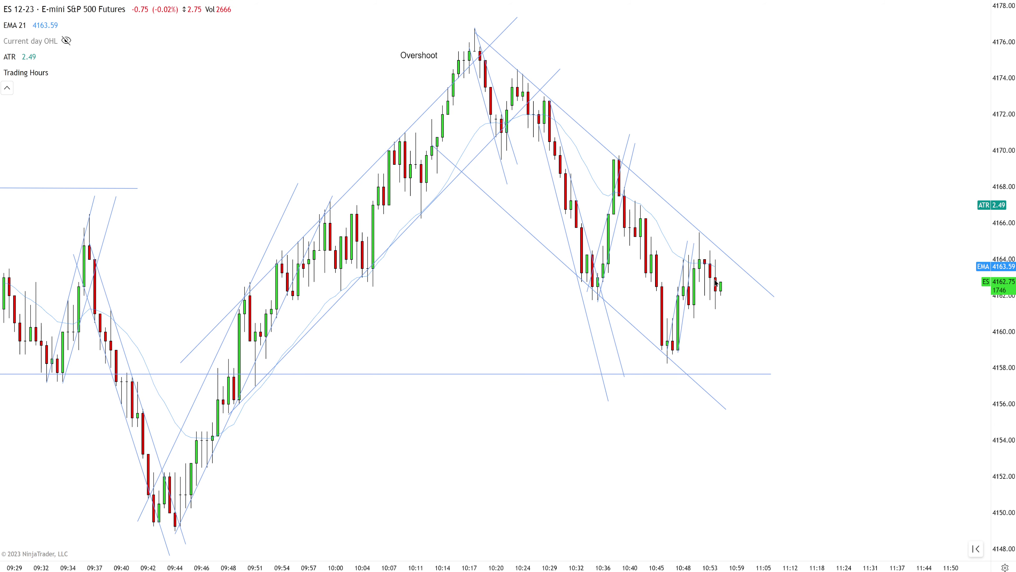
pyautogui.scroll(2, 747, 291)
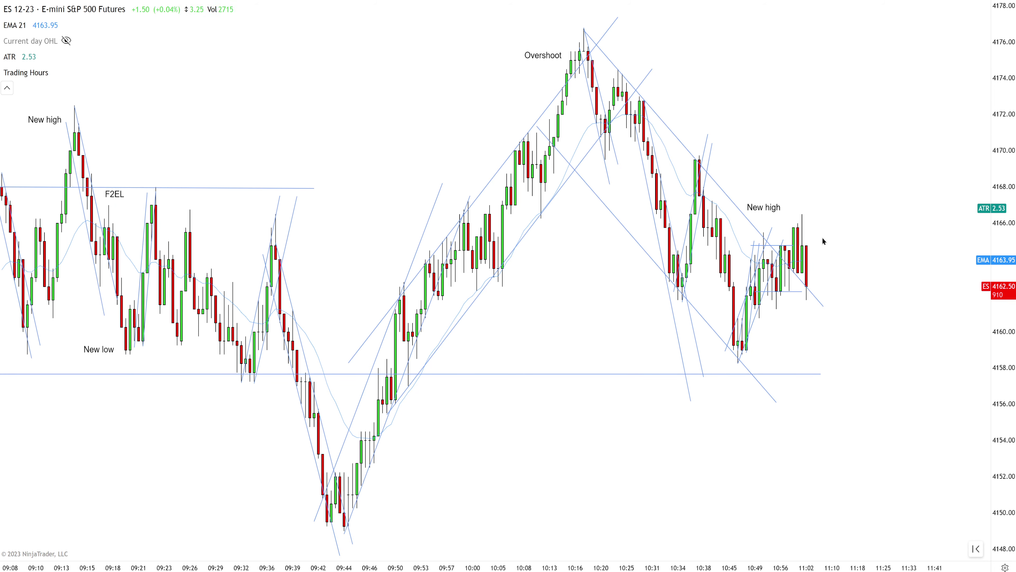
pyautogui.scroll(-2, 766, 265)
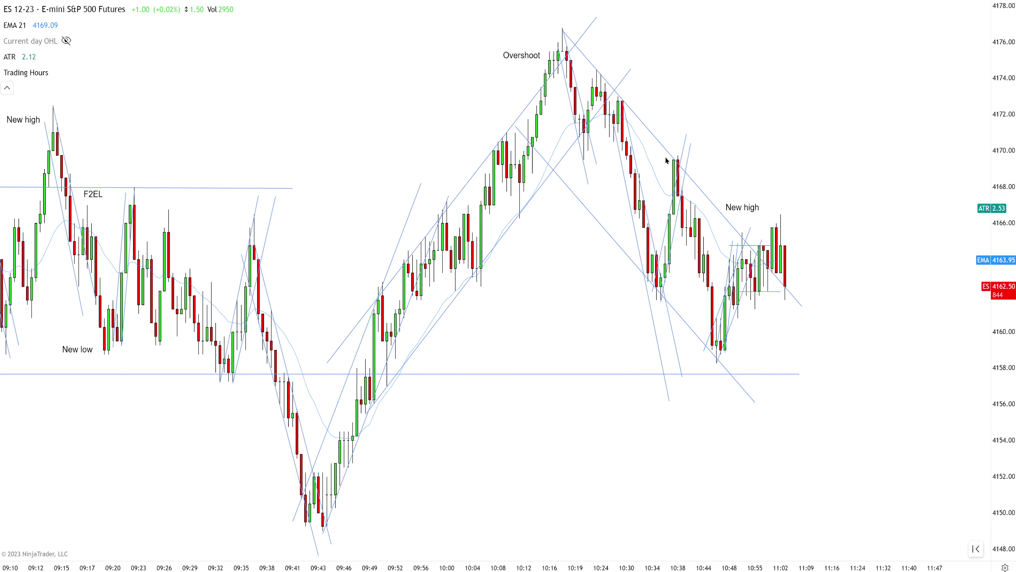
pyautogui.scroll(1, 783, 399)
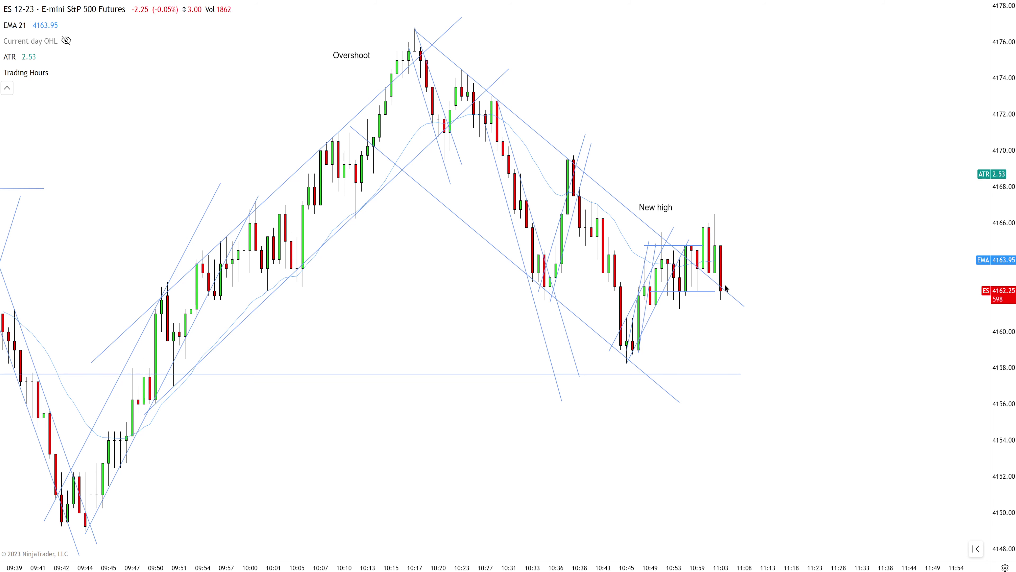
pyautogui.scroll(-1, 741, 294)
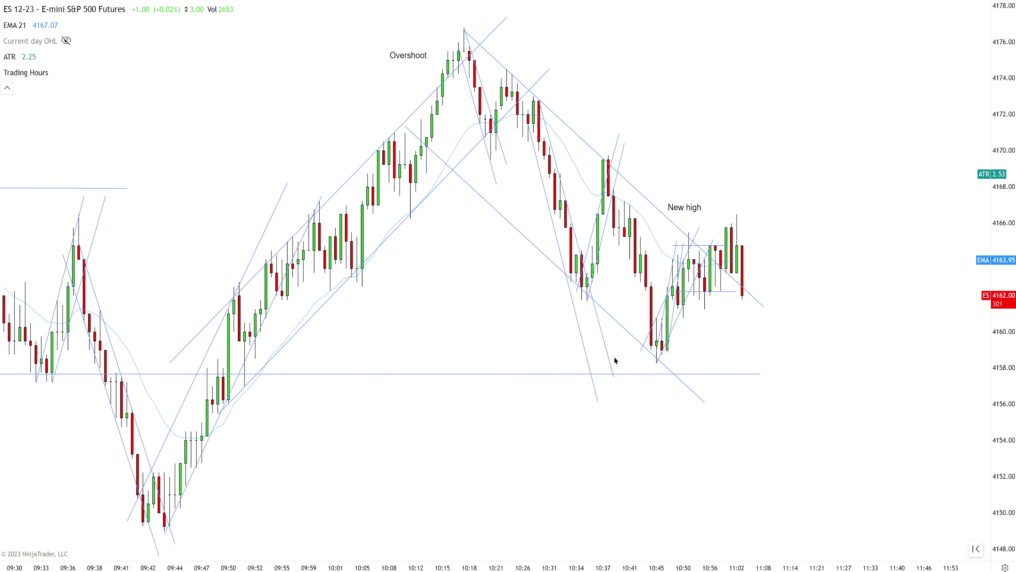
pyautogui.moveTo(600, 366)
pyautogui.mouseDown()
pyautogui.moveTo(731, 366)
pyautogui.moveTo(690, 366)
pyautogui.mouseUp()
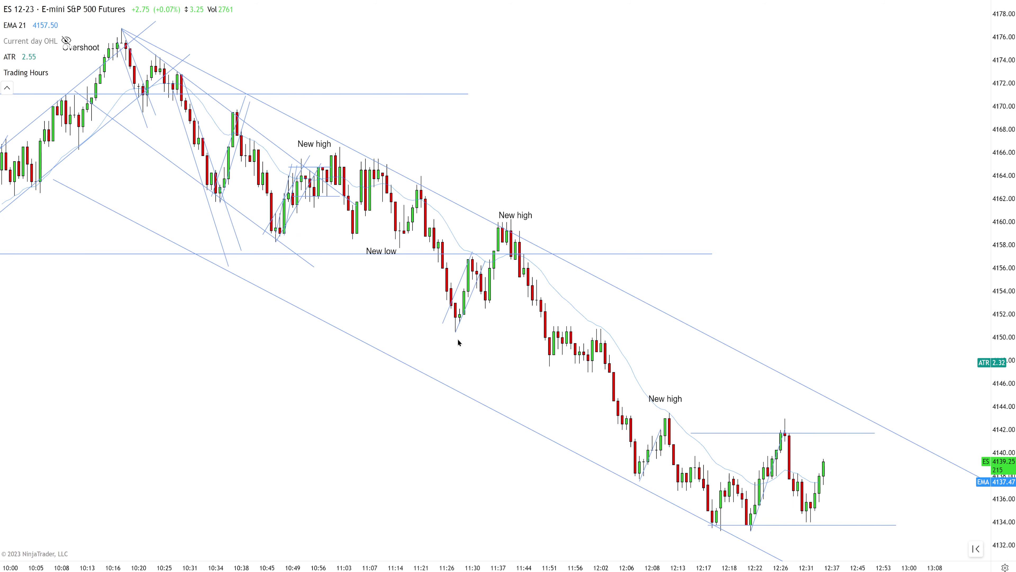
# Scroll through the 12:20–13:19 bars covering the range rallies and the 13:05 bounce.
pyautogui.scroll(5, 456, 318)
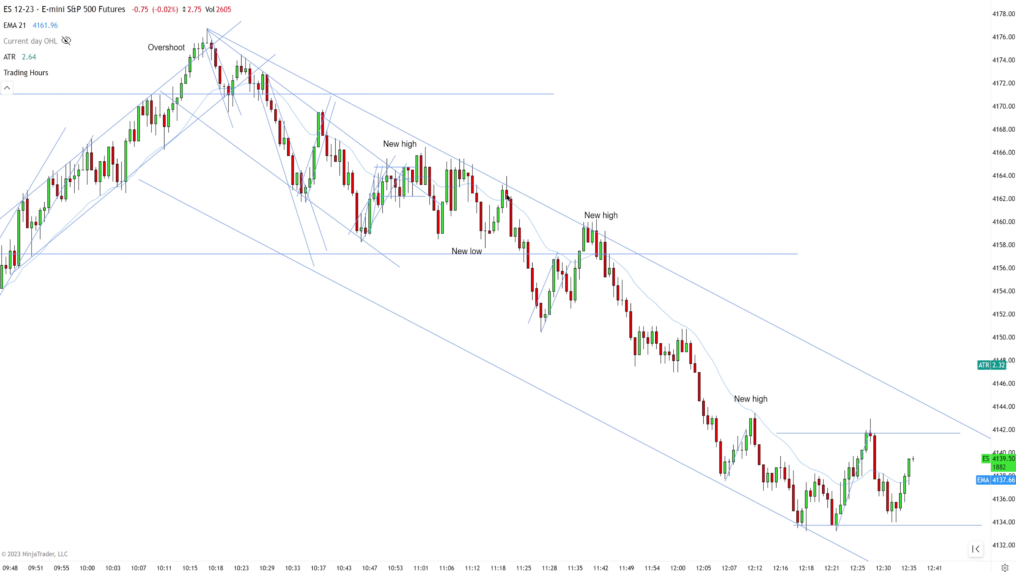
pyautogui.scroll(1, 545, 276)
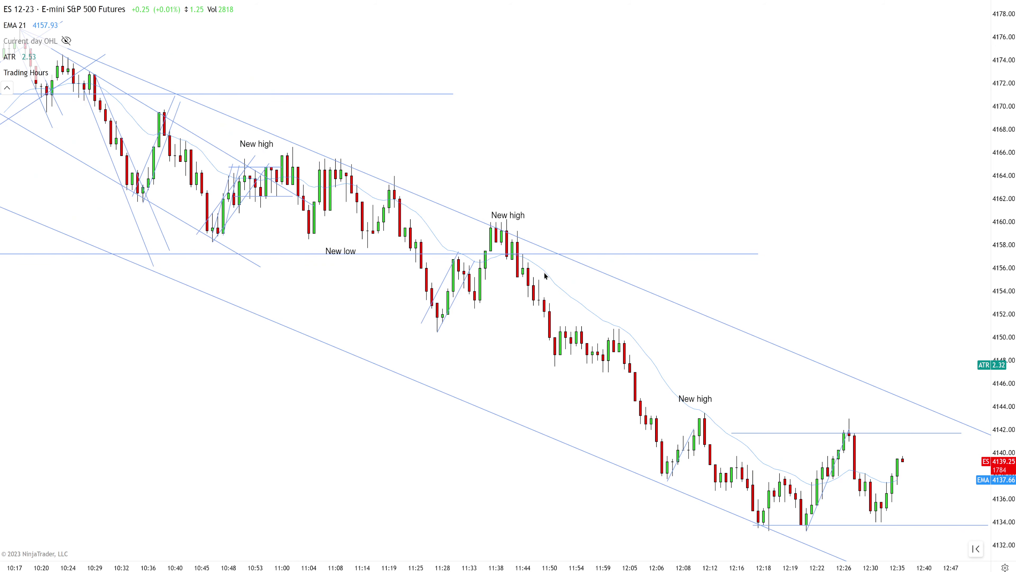
pyautogui.scroll(3, 545, 276)
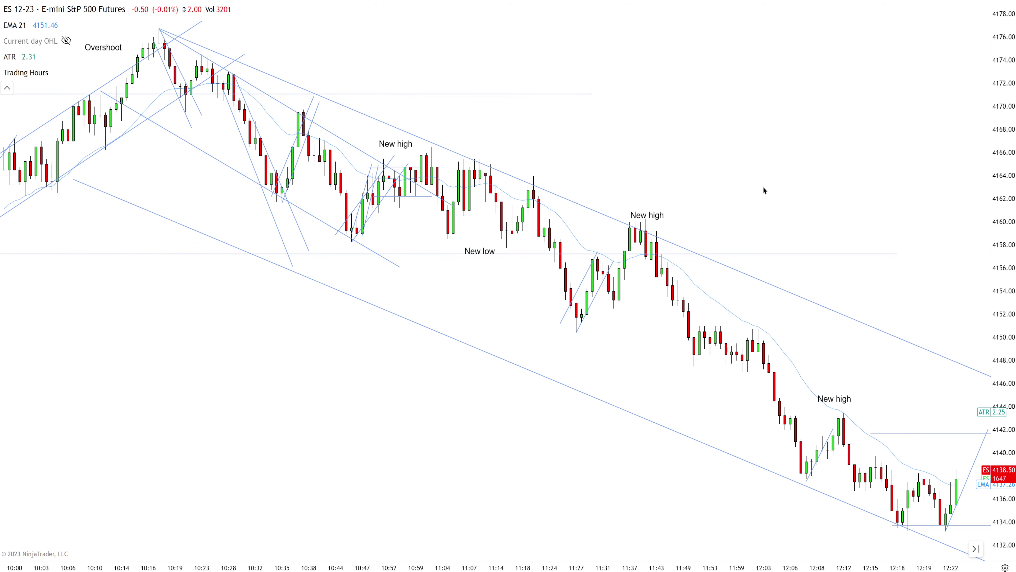
pyautogui.scroll(-2, 671, 215)
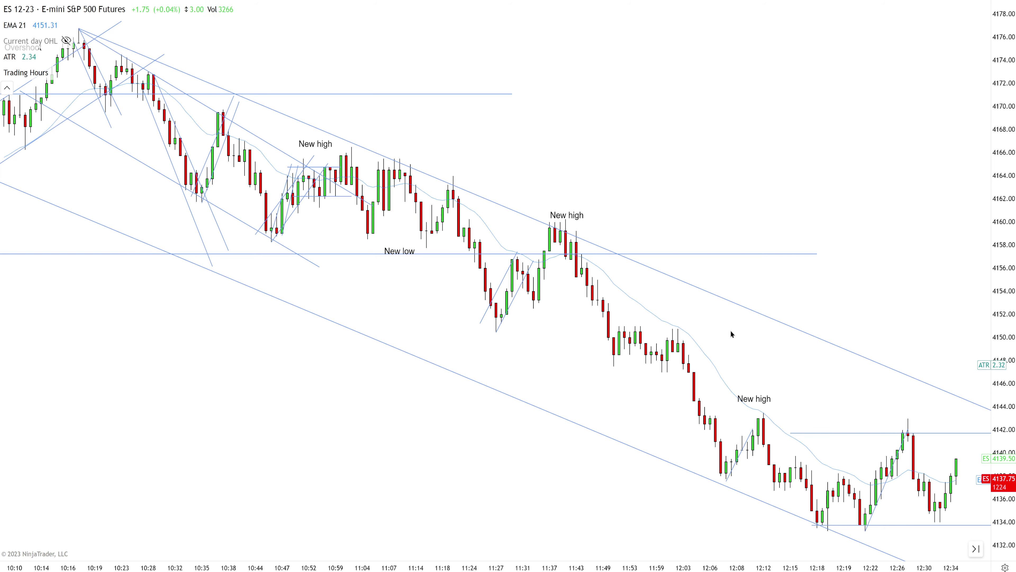
pyautogui.scroll(-4, 483, 327)
pyautogui.scroll(-2, 627, 312)
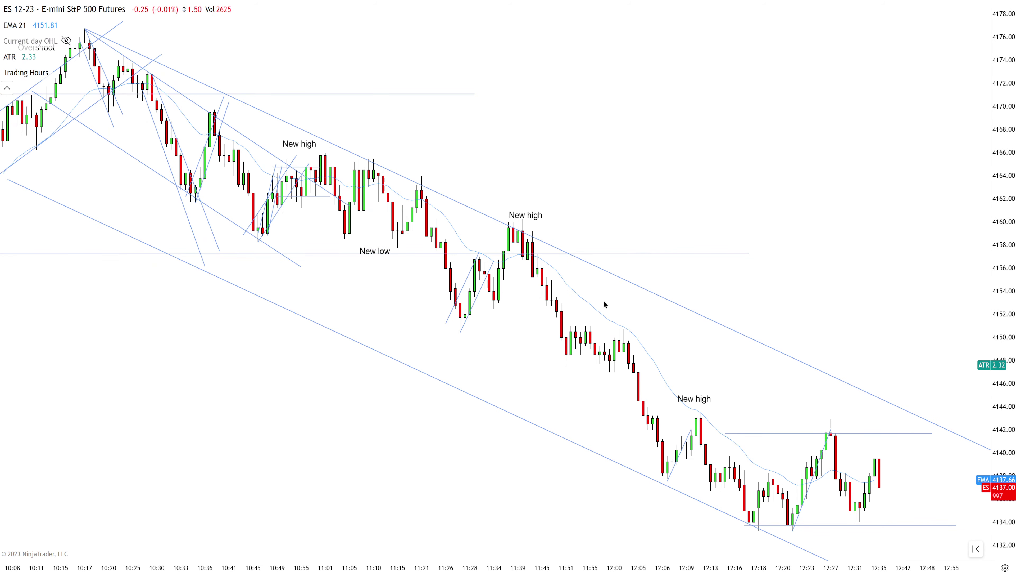
pyautogui.scroll(-2, 676, 326)
pyautogui.scroll(-2, 497, 320)
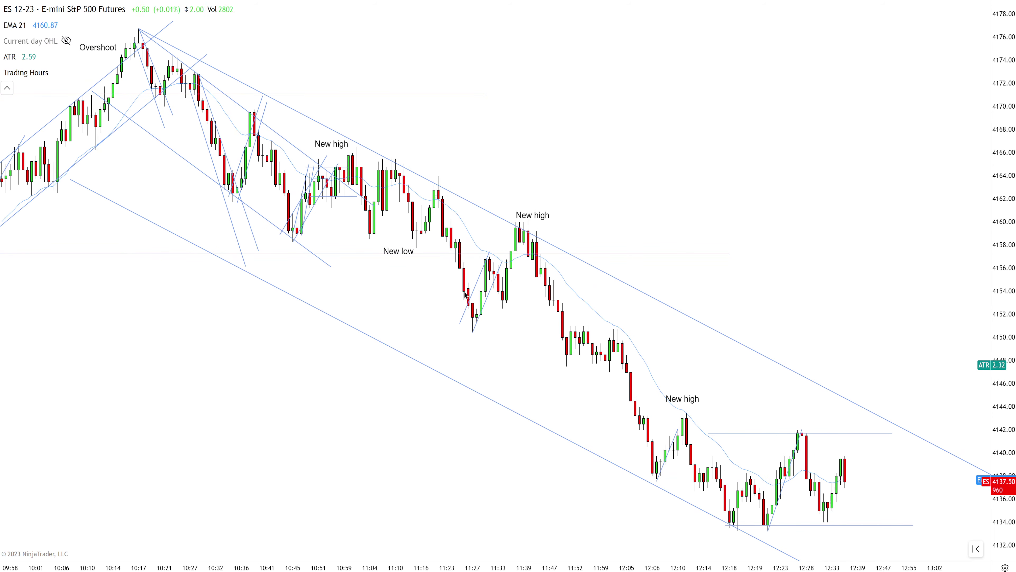
pyautogui.scroll(-1, 660, 347)
pyautogui.scroll(-1, 496, 252)
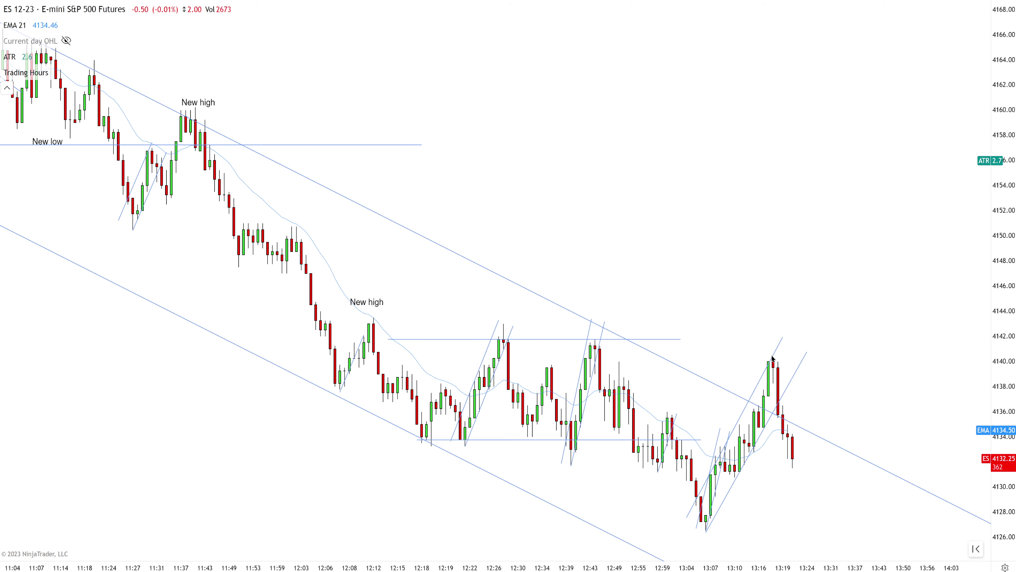
# Scroll the chart back to the early-session bars with the FBO and 2ES marks.
pyautogui.scroll(-3, 733, 434)
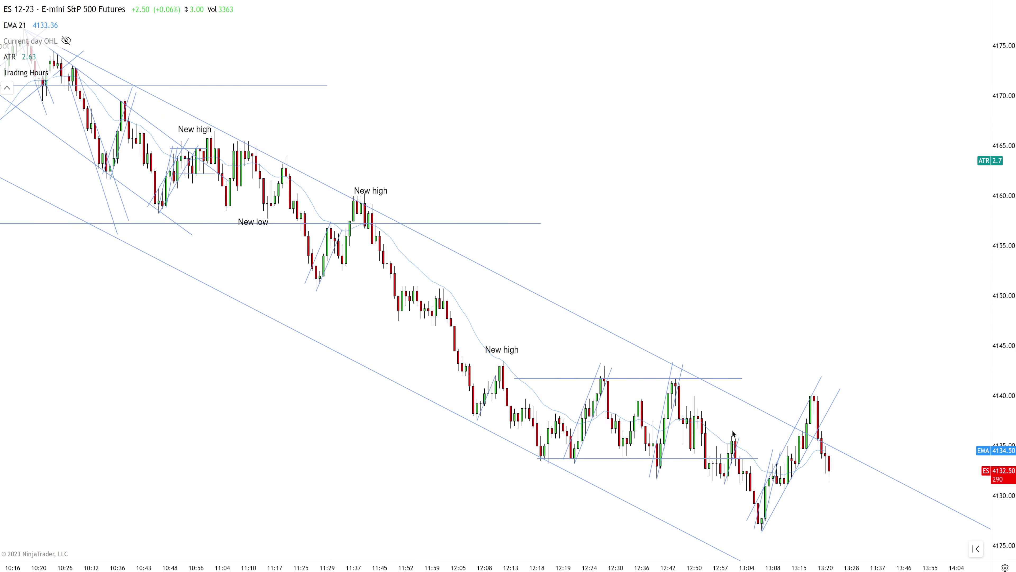
pyautogui.scroll(3, 815, 488)
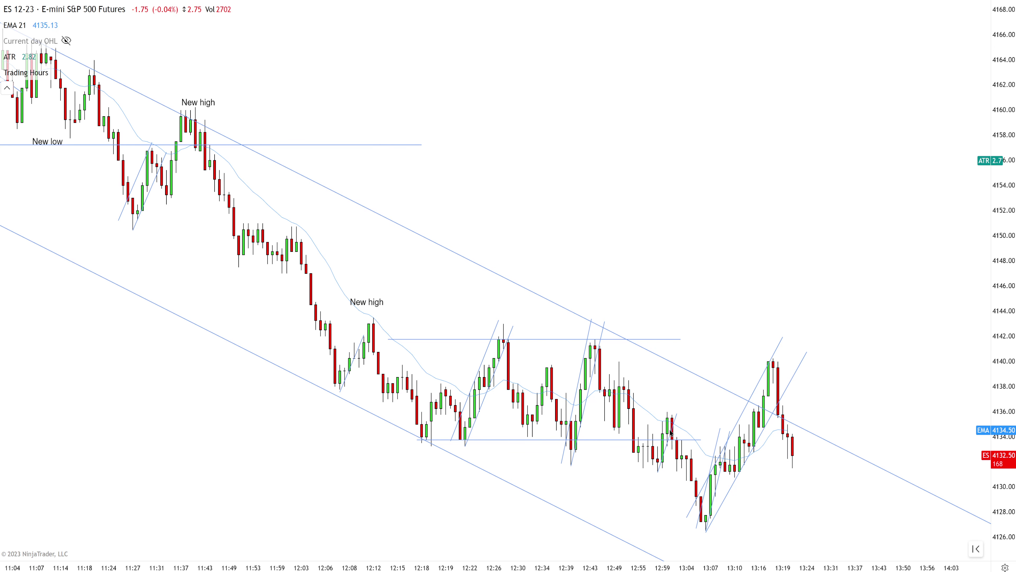
pyautogui.scroll(1, 672, 434)
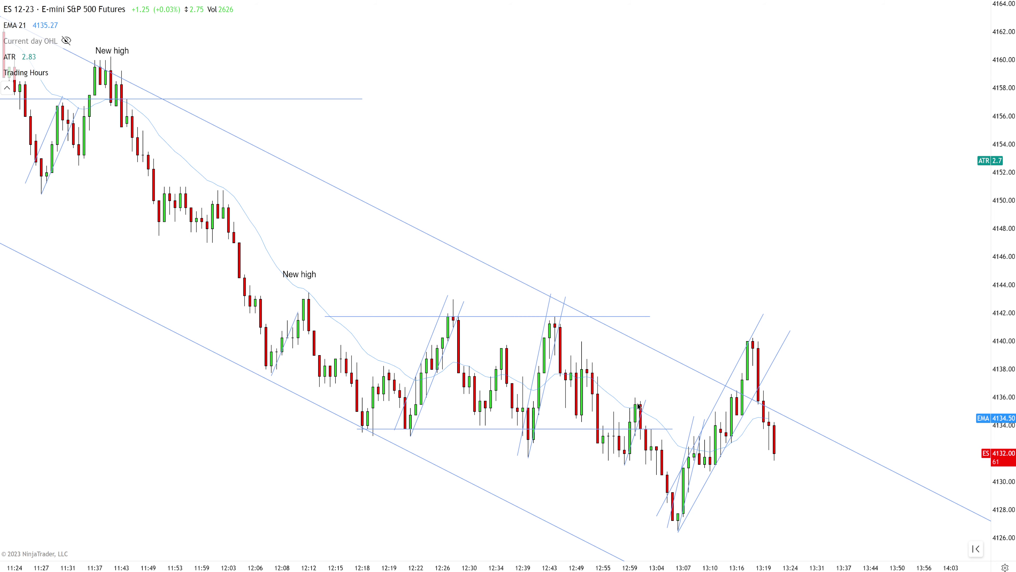
pyautogui.scroll(-2, 773, 410)
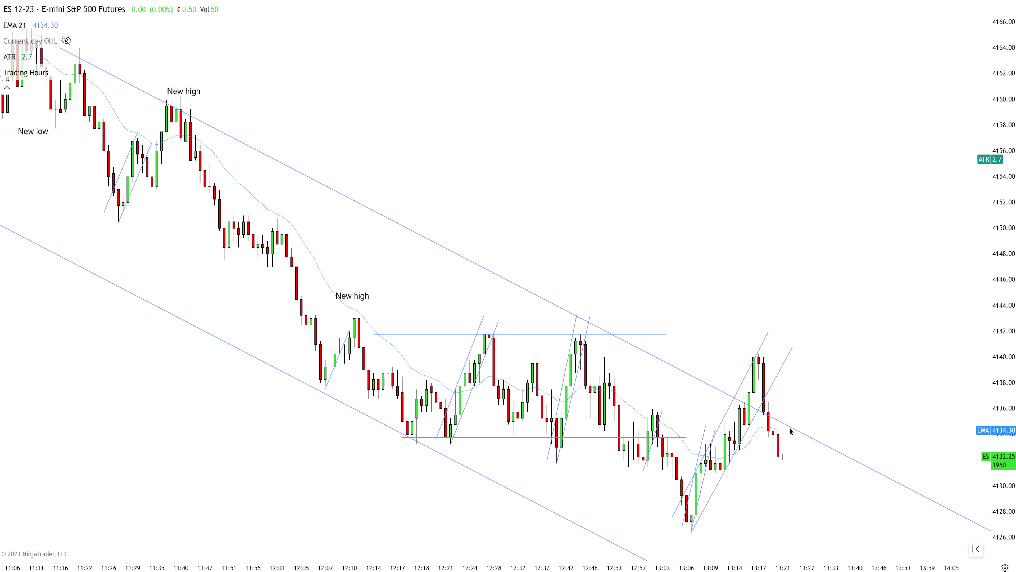
pyautogui.scroll(-1, 787, 438)
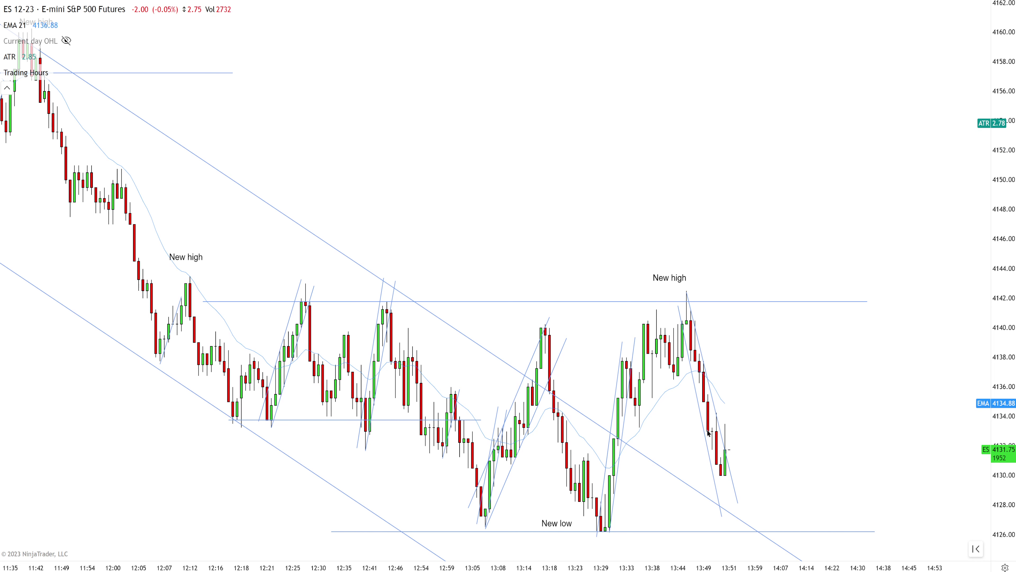
pyautogui.scroll(2, 583, 356)
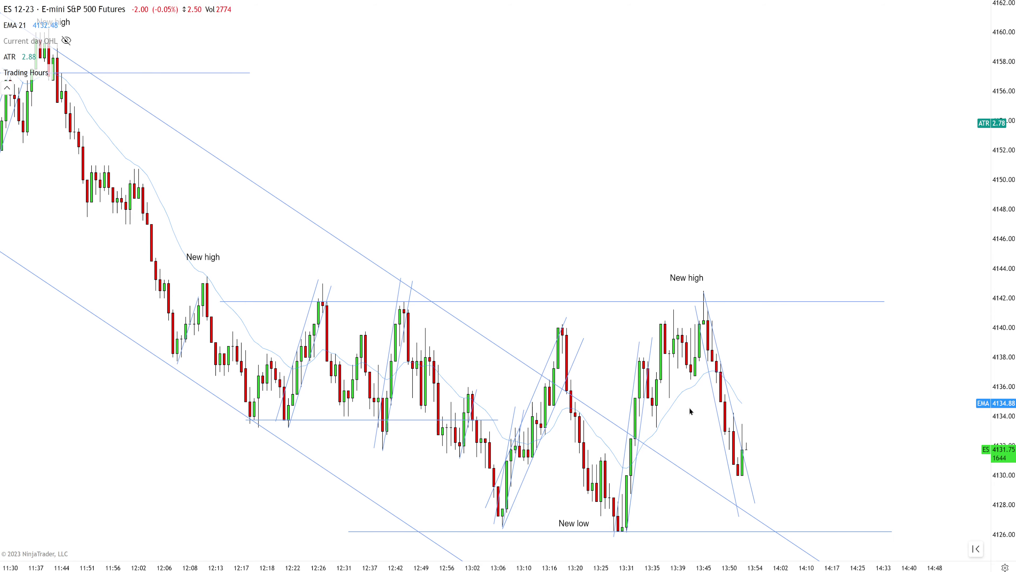
pyautogui.scroll(-3, 770, 365)
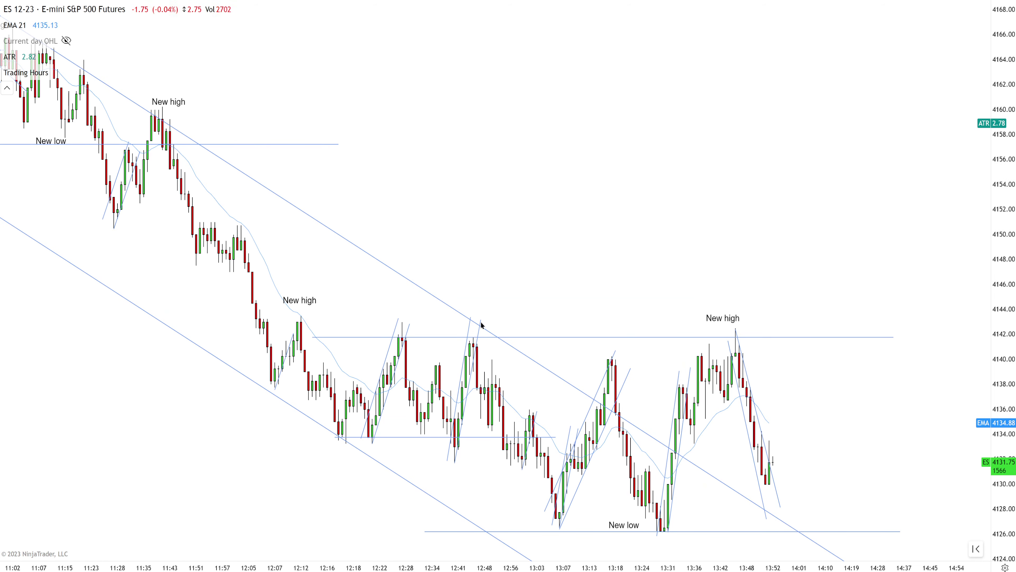
pyautogui.scroll(2, 308, 162)
pyautogui.scroll(-1, 635, 302)
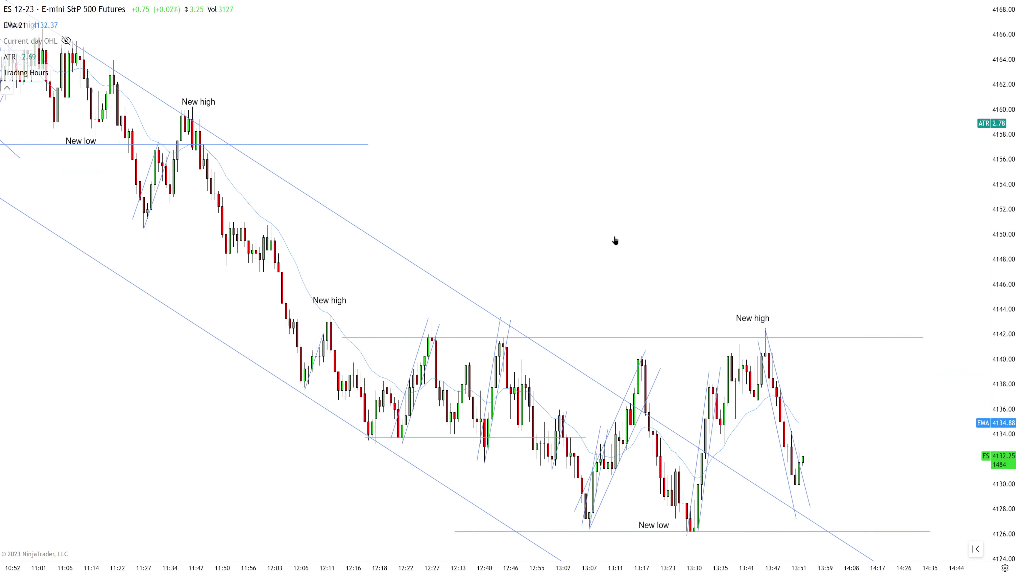
pyautogui.scroll(2, 808, 379)
pyautogui.scroll(-1, 770, 377)
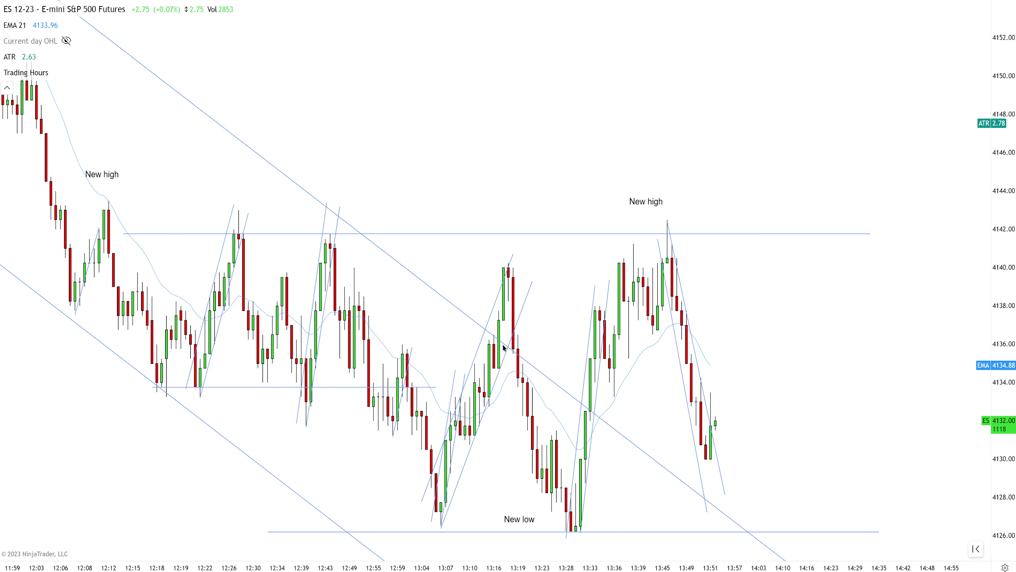
pyautogui.scroll(1, 463, 273)
pyautogui.scroll(-4, 463, 273)
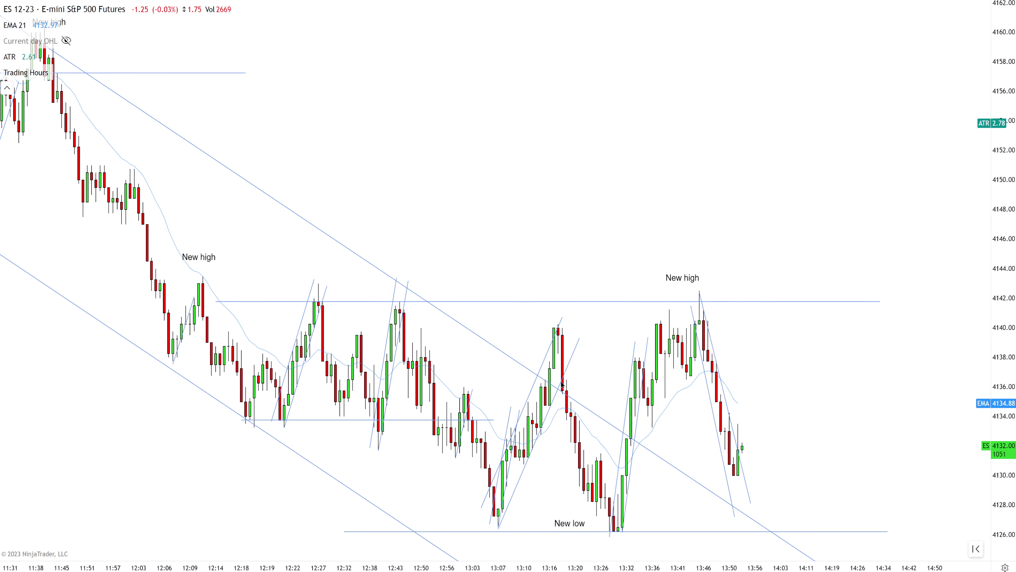
pyautogui.scroll(-1, 769, 444)
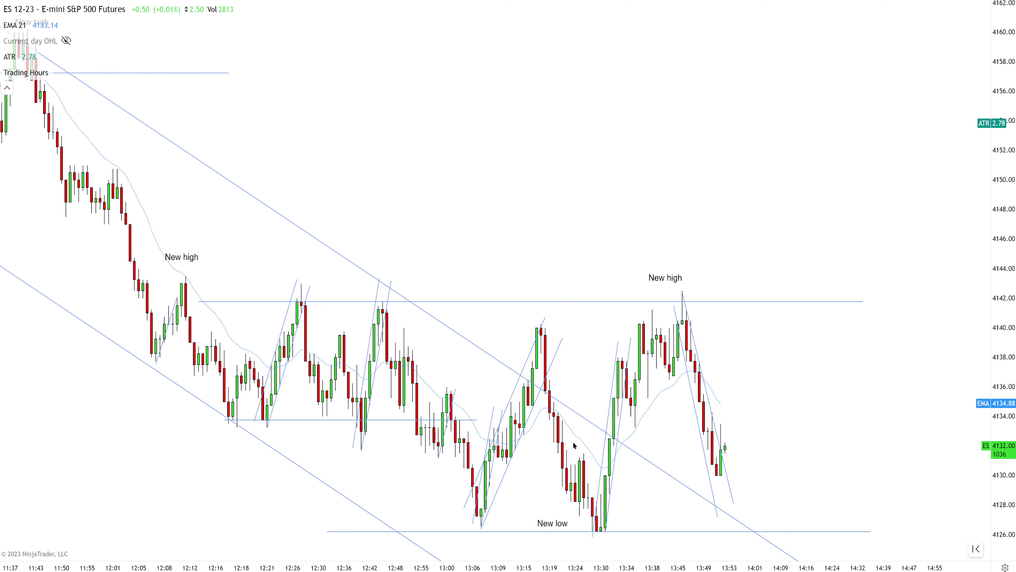
pyautogui.scroll(1, 573, 443)
pyautogui.scroll(1, 800, 365)
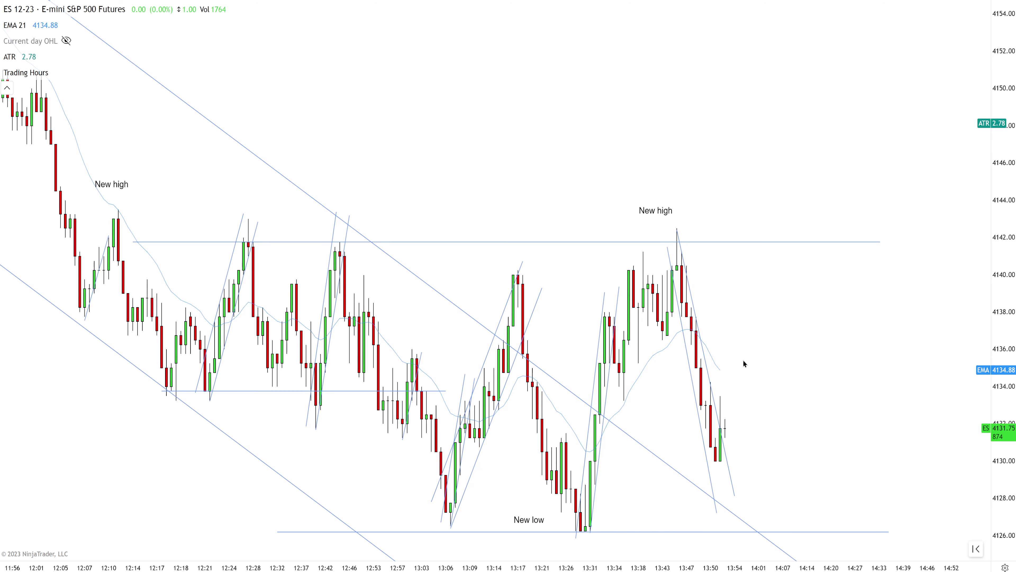
pyautogui.scroll(1, 768, 354)
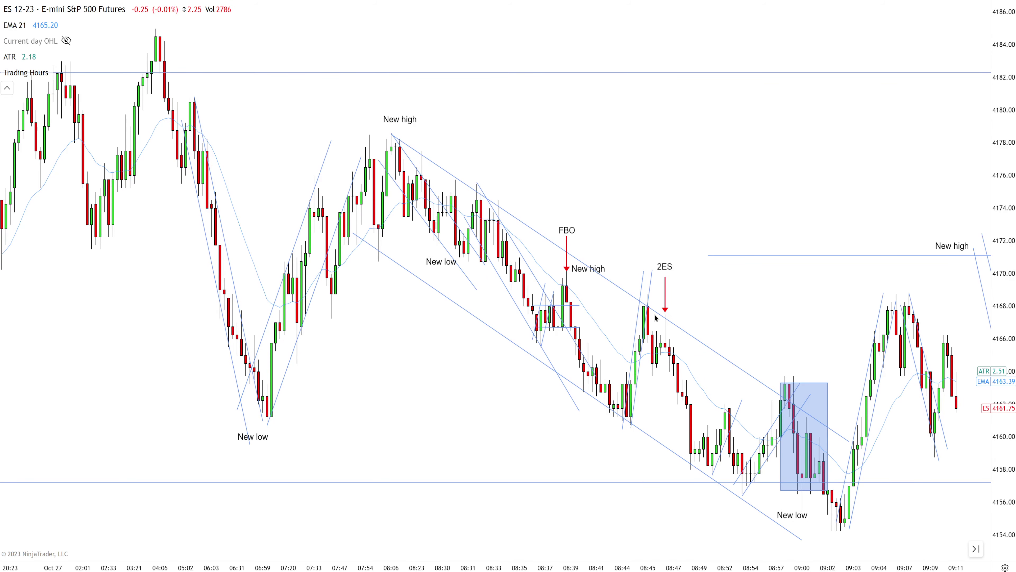
# Pan from the 07:30 morning bars forward to the 2ES label near 10:35.
pyautogui.moveTo(754, 311); pyautogui.dragTo(387, 247)
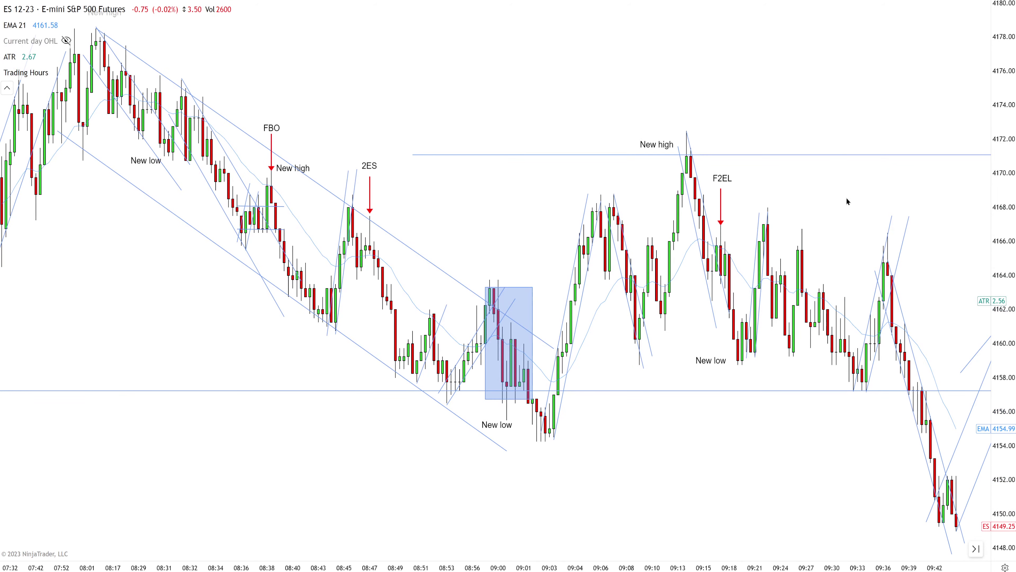
pyautogui.moveTo(846, 196); pyautogui.dragTo(595, 198)
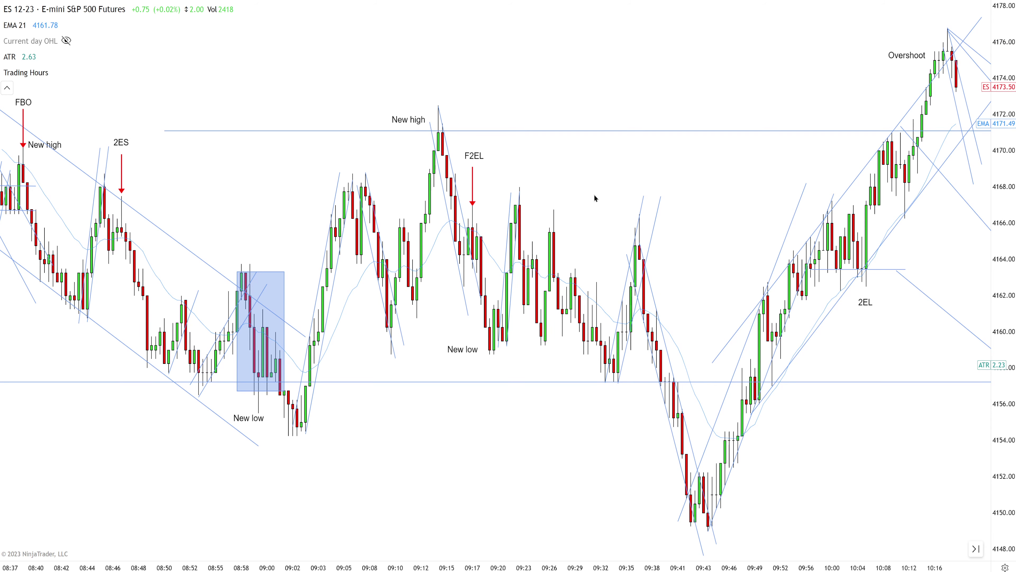
pyautogui.scroll(-3, 595, 197)
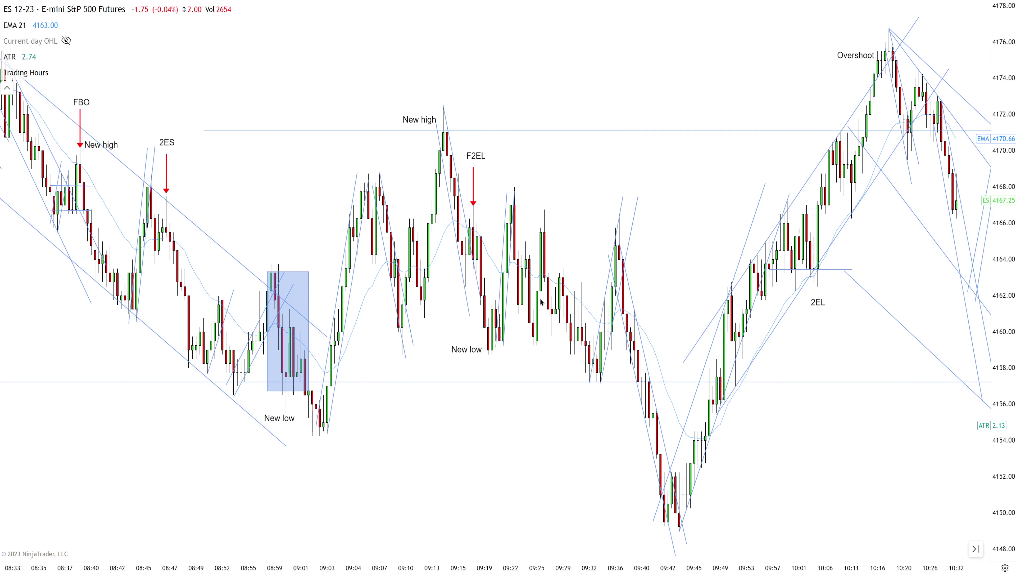
pyautogui.scroll(2, 528, 295)
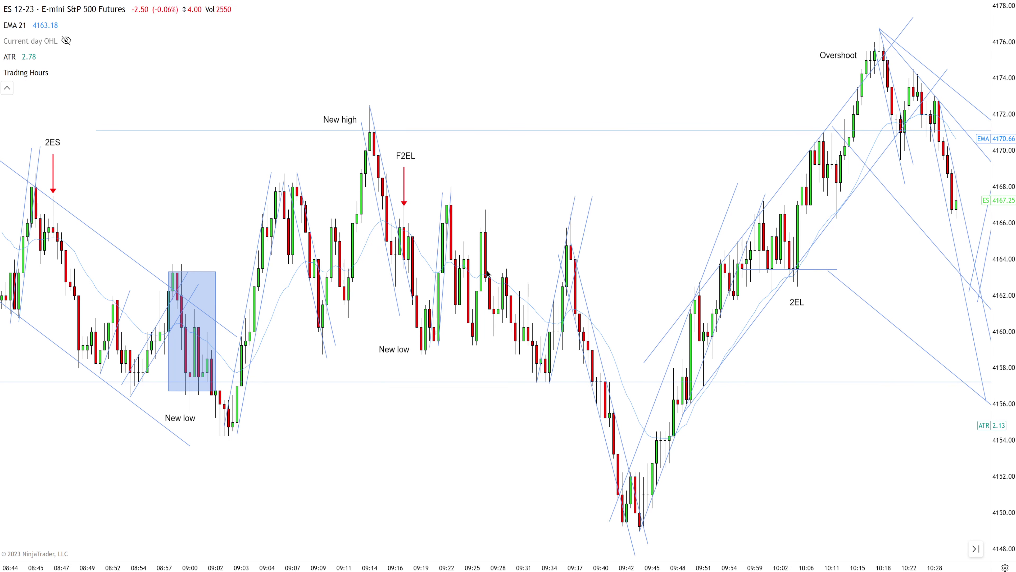
pyautogui.scroll(1, 533, 310)
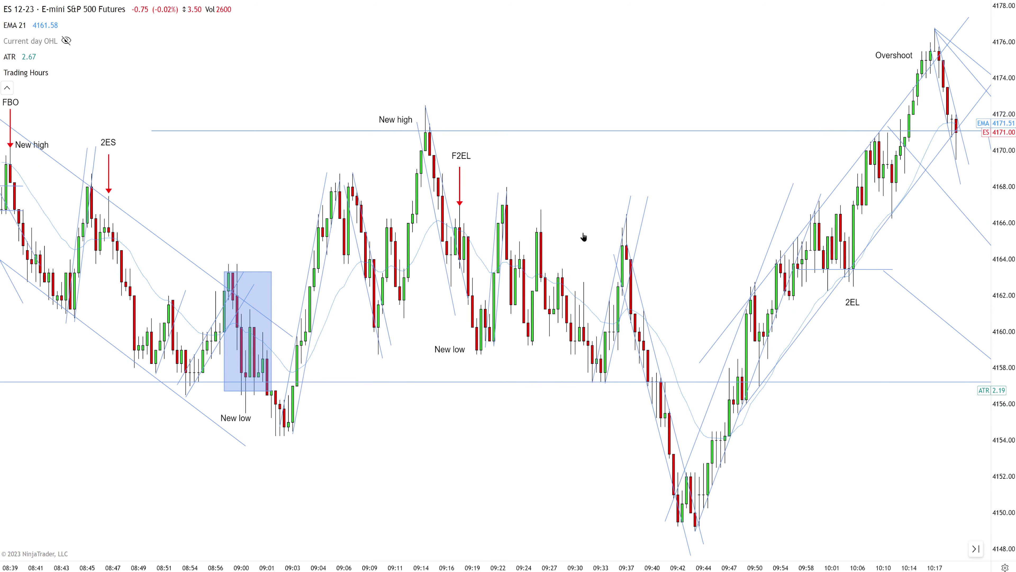
pyautogui.scroll(-2, 555, 267)
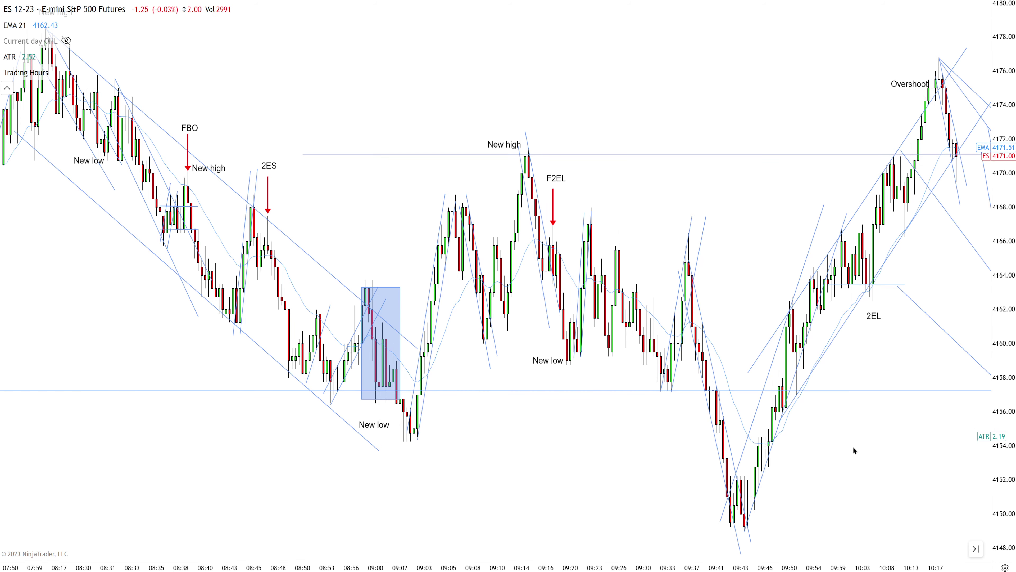
pyautogui.moveTo(854, 447); pyautogui.dragTo(760, 432)
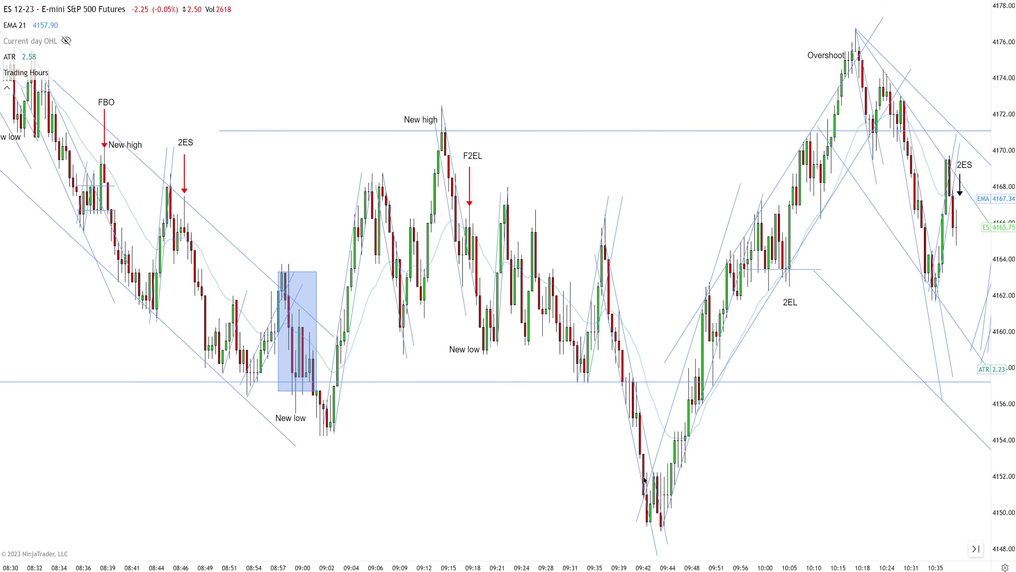
# Draw two downward arrows over the 09:58–10:05 pullback bars above the 2EL bar.
pyautogui.scroll(2, 691, 349)
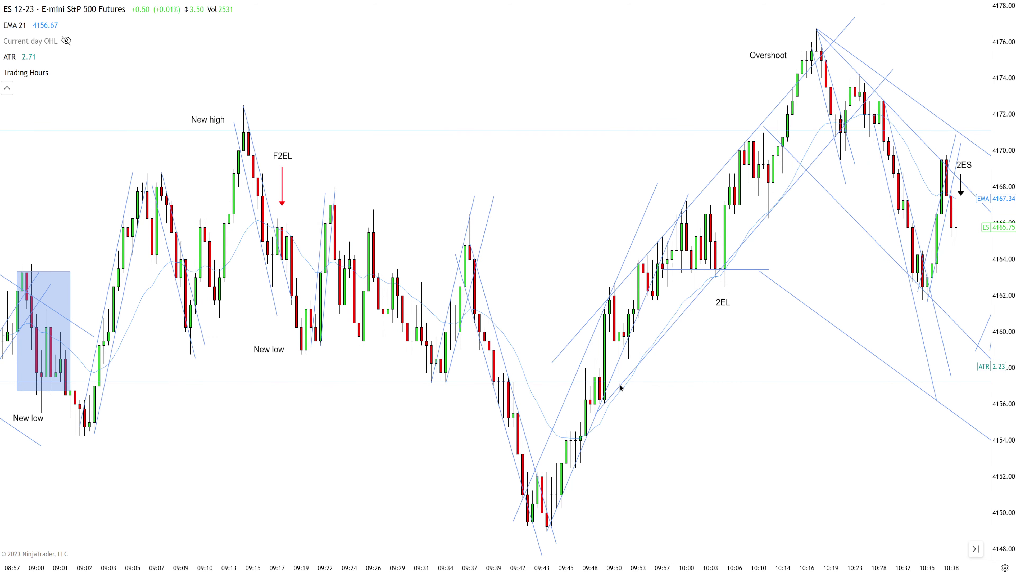
pyautogui.scroll(-5, 756, 250)
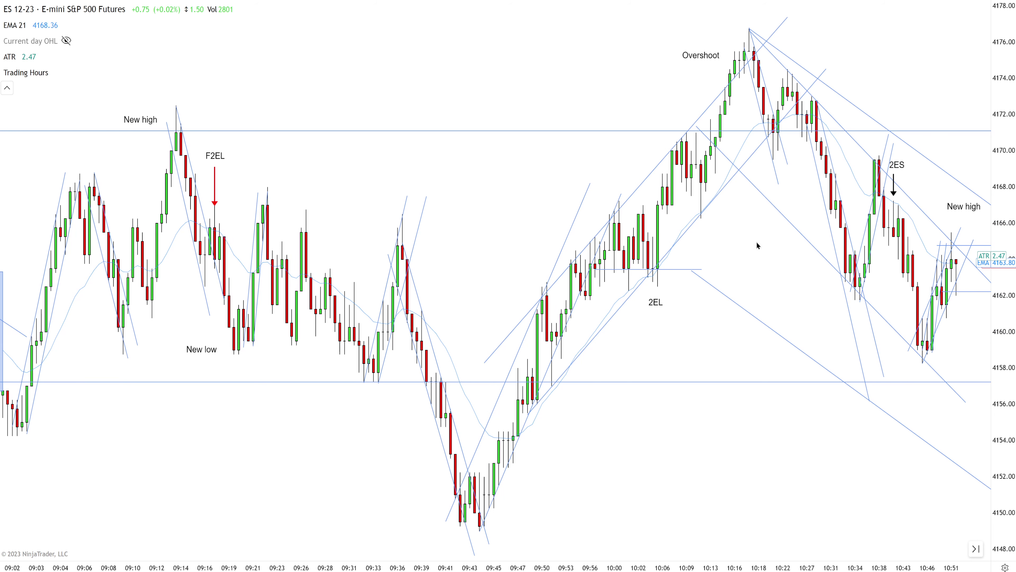
pyautogui.scroll(-3, 756, 245)
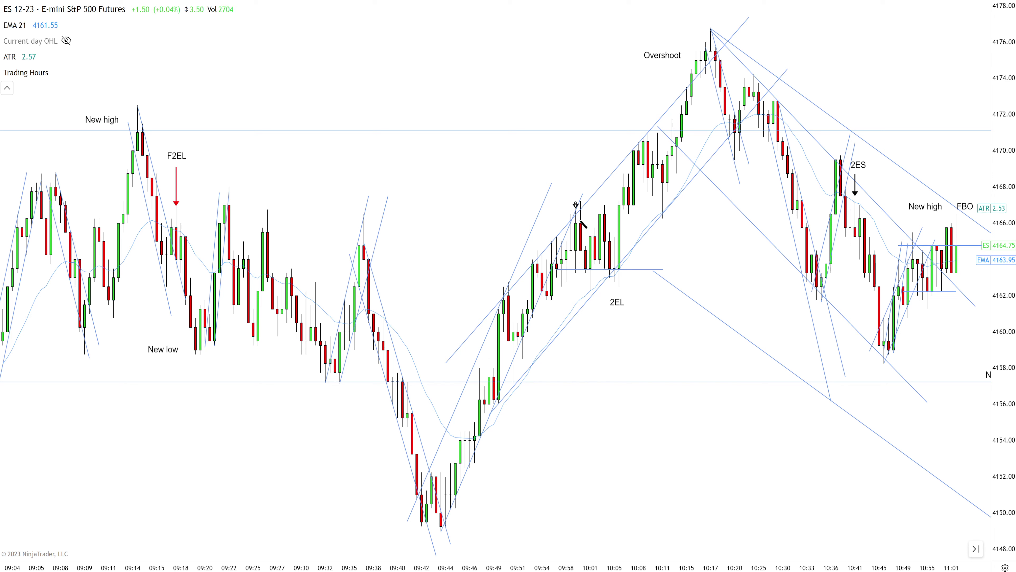
pyautogui.moveTo(577, 203); pyautogui.dragTo(590, 282)
pyautogui.moveTo(600, 206); pyautogui.dragTo(620, 282)
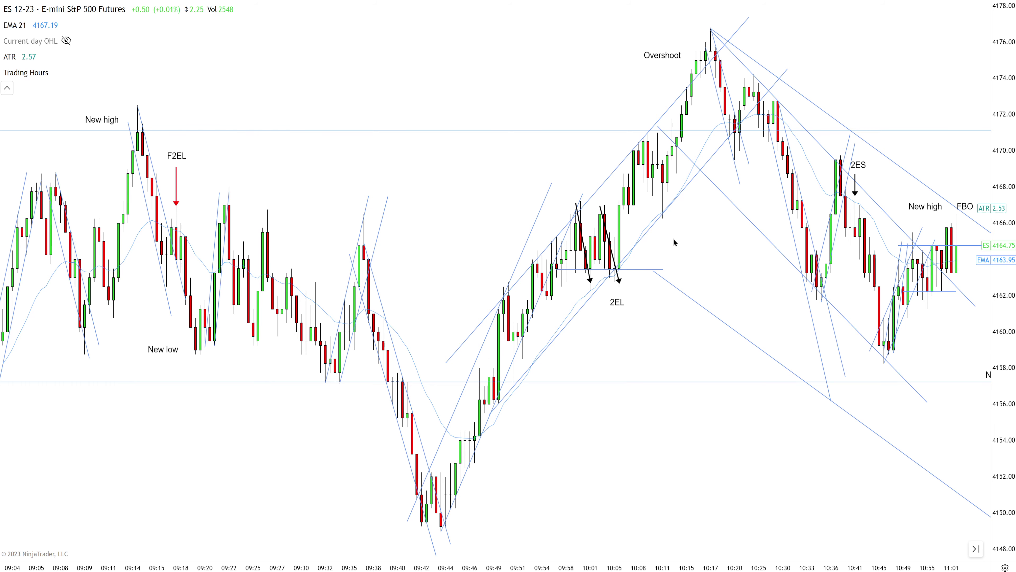
pyautogui.hscroll(5, 674, 242)
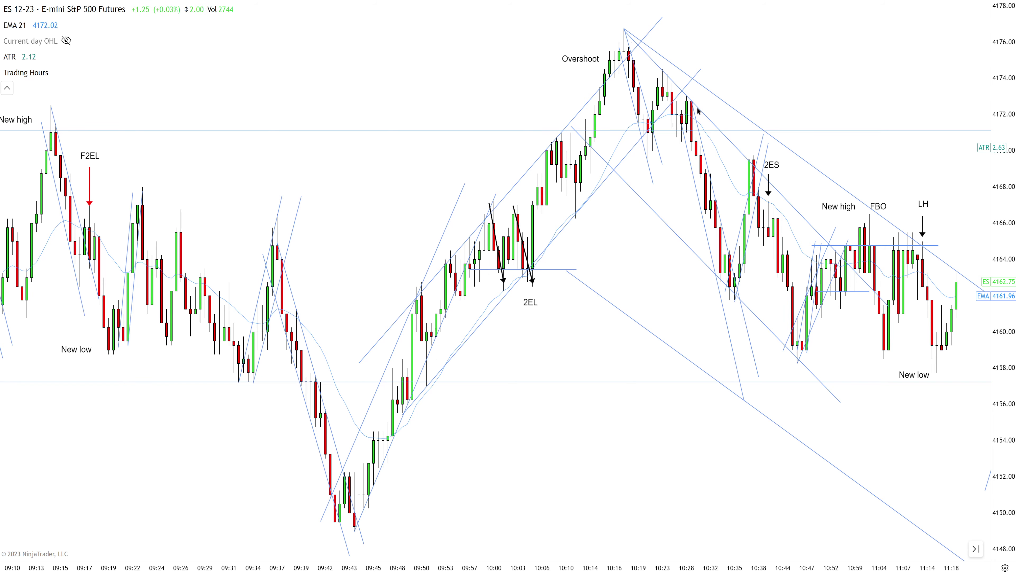
# Zoom out and scroll back to the 04:20–09:08 early-session bars.
pyautogui.hscroll(4, 698, 111)
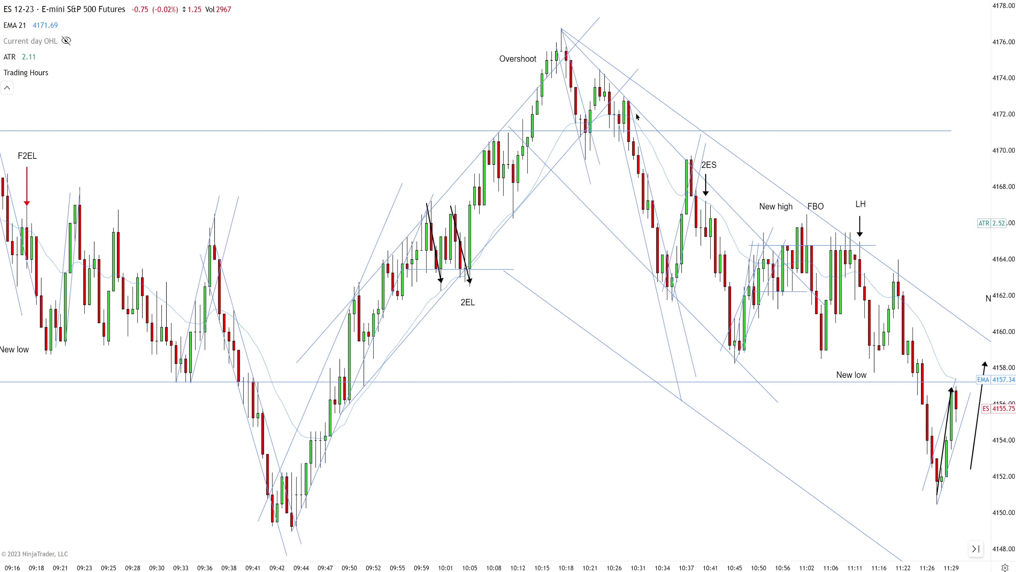
pyautogui.scroll(-5, 613, 137)
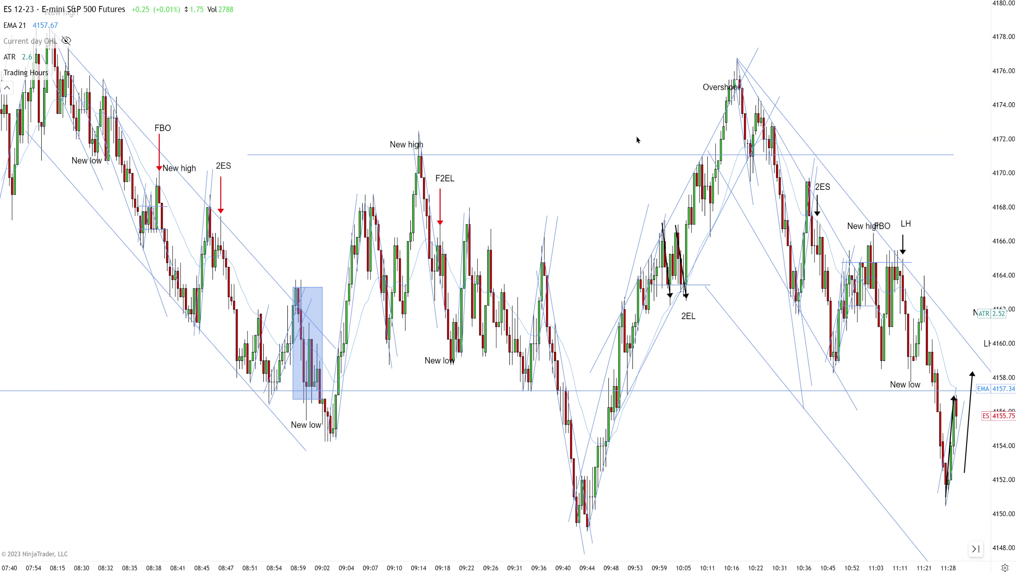
pyautogui.hscroll(2, 612, 138)
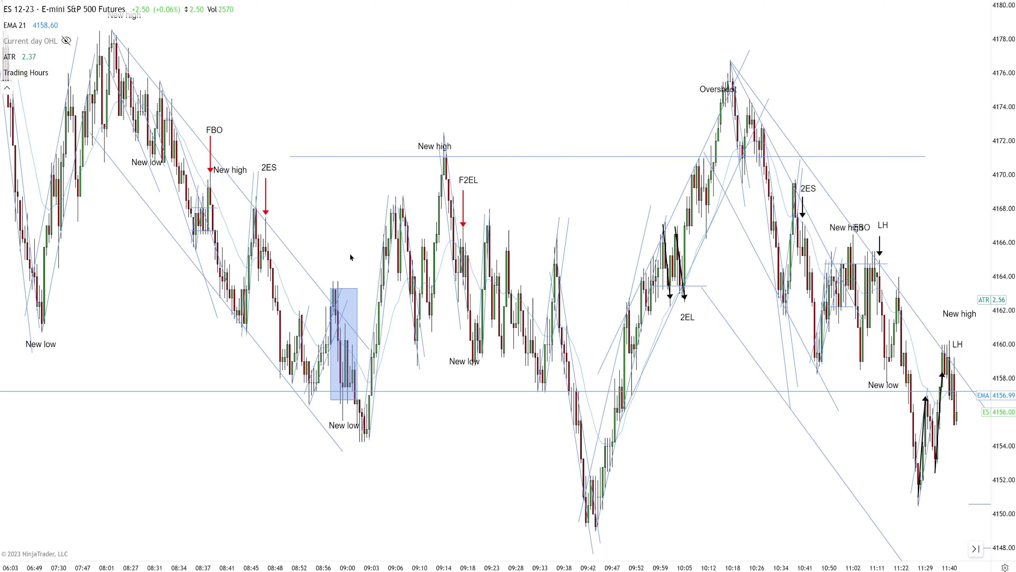
pyautogui.scroll(5, 700, 251)
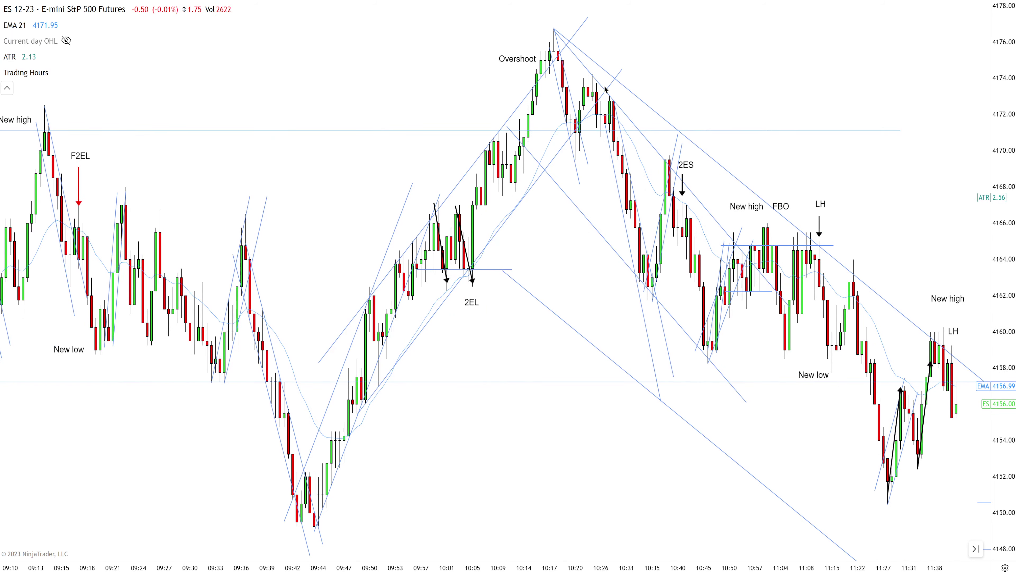
pyautogui.scroll(3, 719, 86)
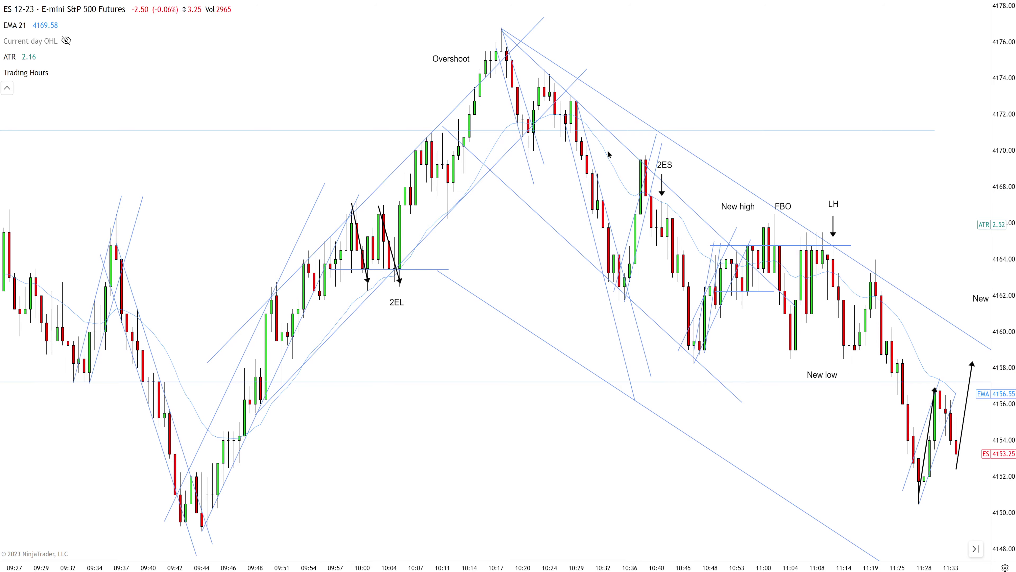
pyautogui.scroll(15, 519, 40)
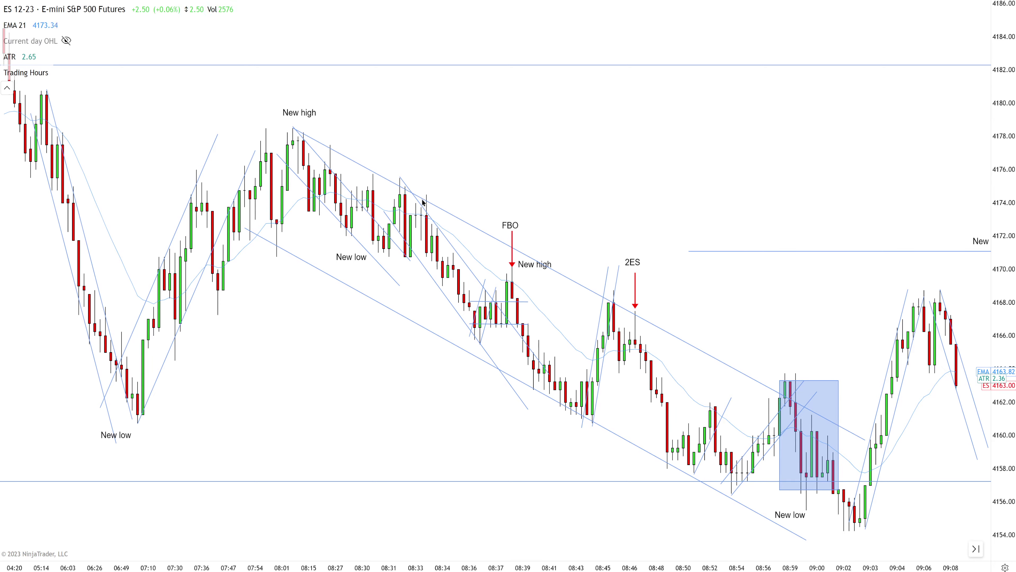
# Scroll forward to the 09:42–12:03 bars ending in the tight range.
pyautogui.scroll(-5, 521, 265)
pyautogui.scroll(-10, 521, 266)
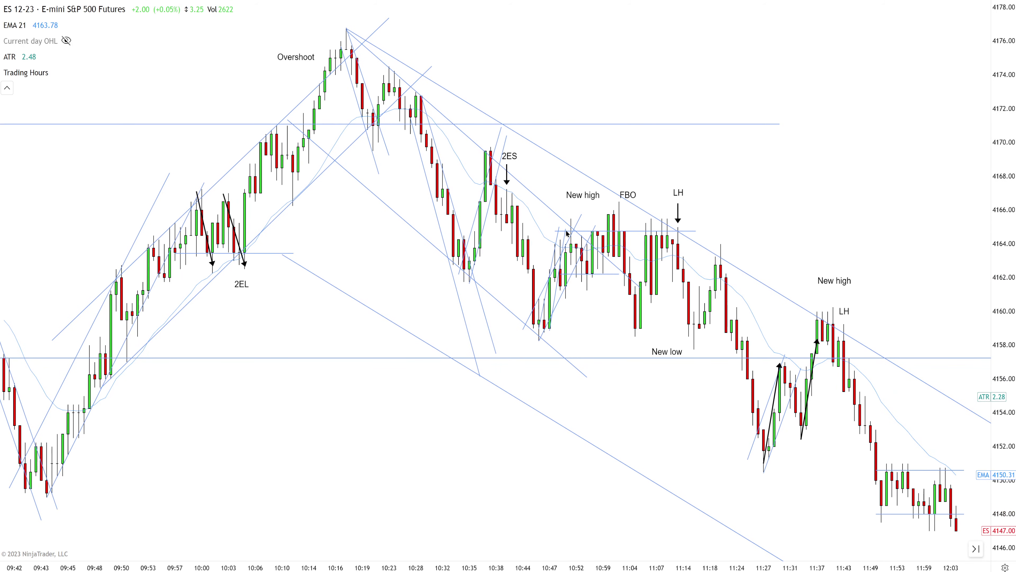
# Nudge the FBO label slightly down-left, then scroll forward to the 2ES arrow near 12:10.
pyautogui.moveTo(619, 192); pyautogui.dragTo(614, 193)
pyautogui.scroll(1, 604, 259)
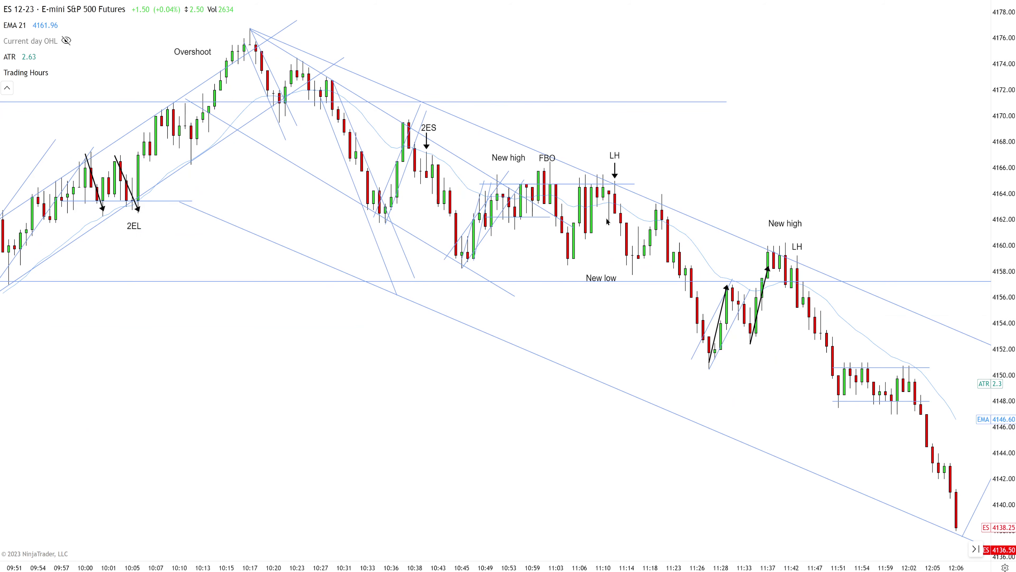
pyautogui.scroll(-1, 617, 205)
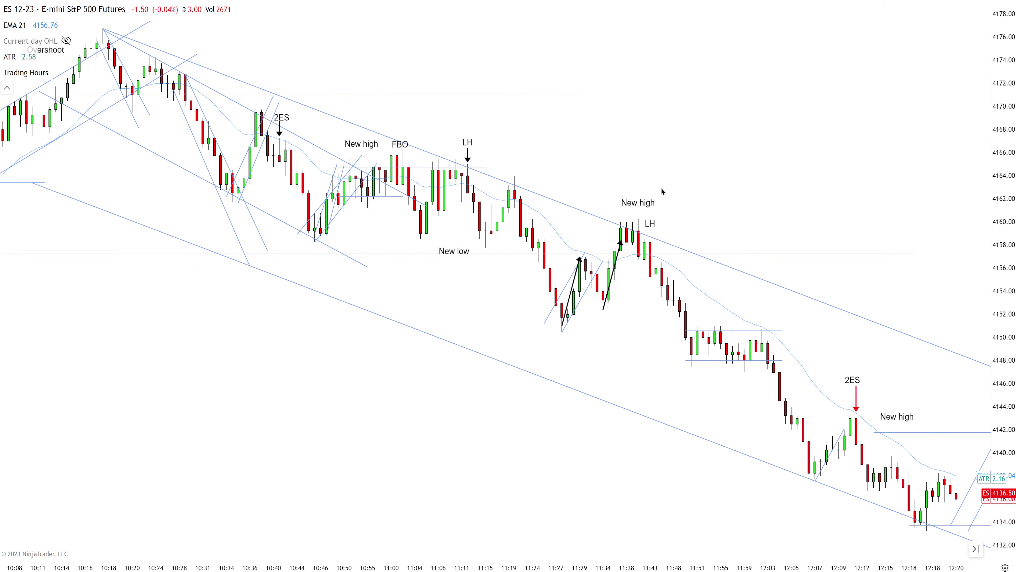
pyautogui.scroll(-2, 660, 178)
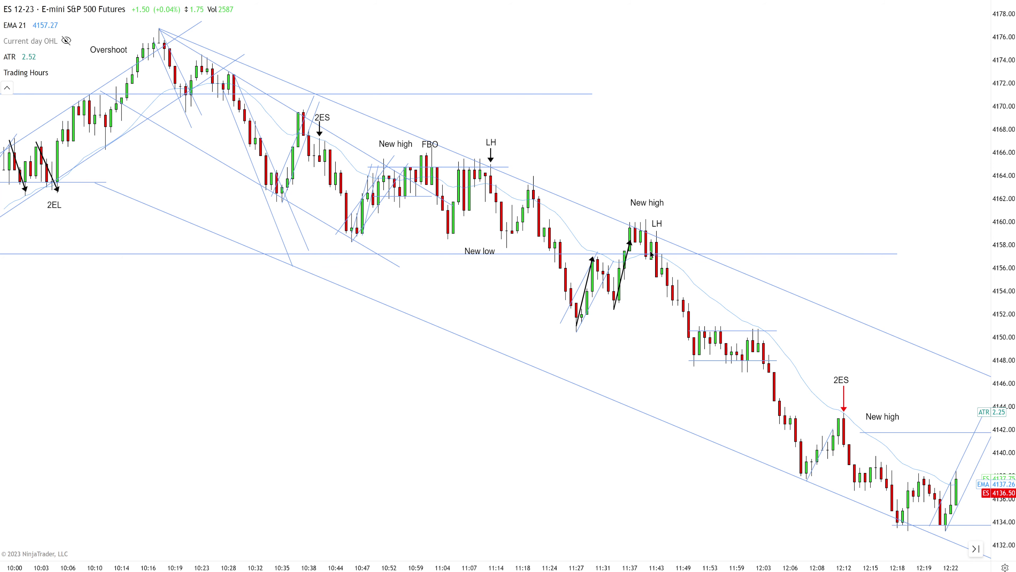
pyautogui.scroll(5, 666, 267)
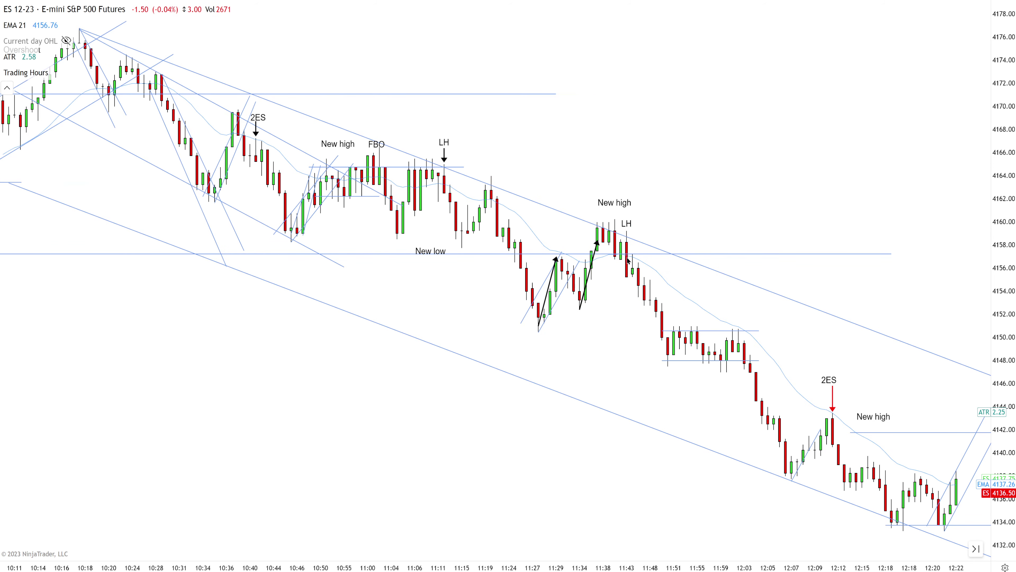
# Read bar prices with the crosshair, then zoom out to show 09:44 through 12:18.
pyautogui.scroll(5, 581, 213)
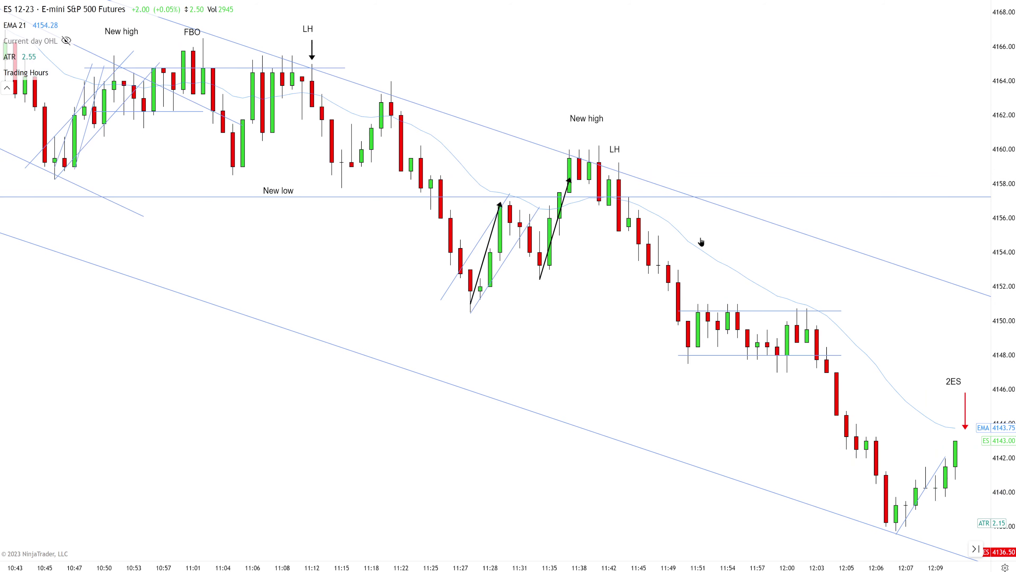
pyautogui.scroll(3, 627, 259)
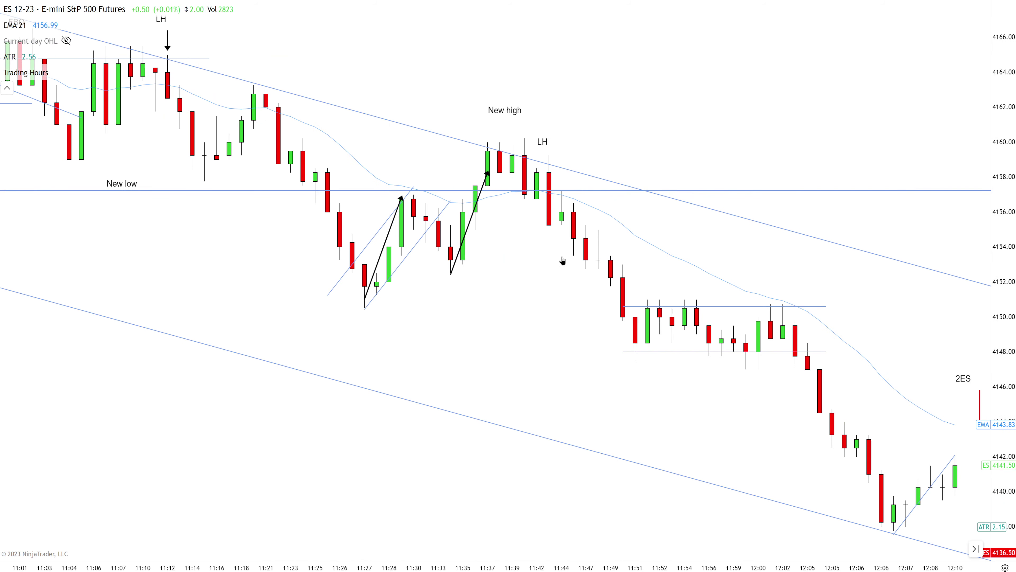
pyautogui.middleClick(624, 228)
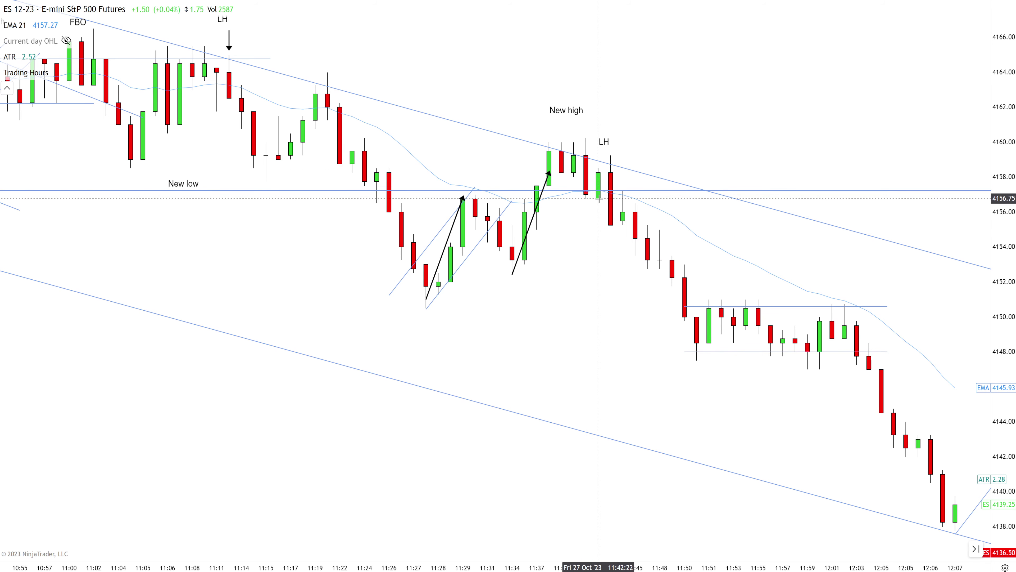
pyautogui.middleClick(579, 203)
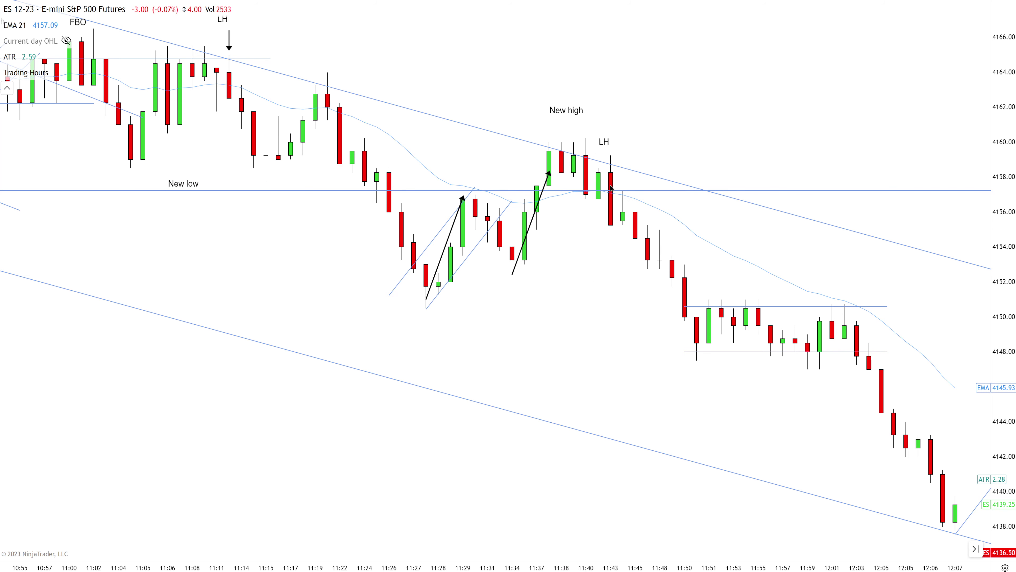
pyautogui.scroll(-5, 634, 245)
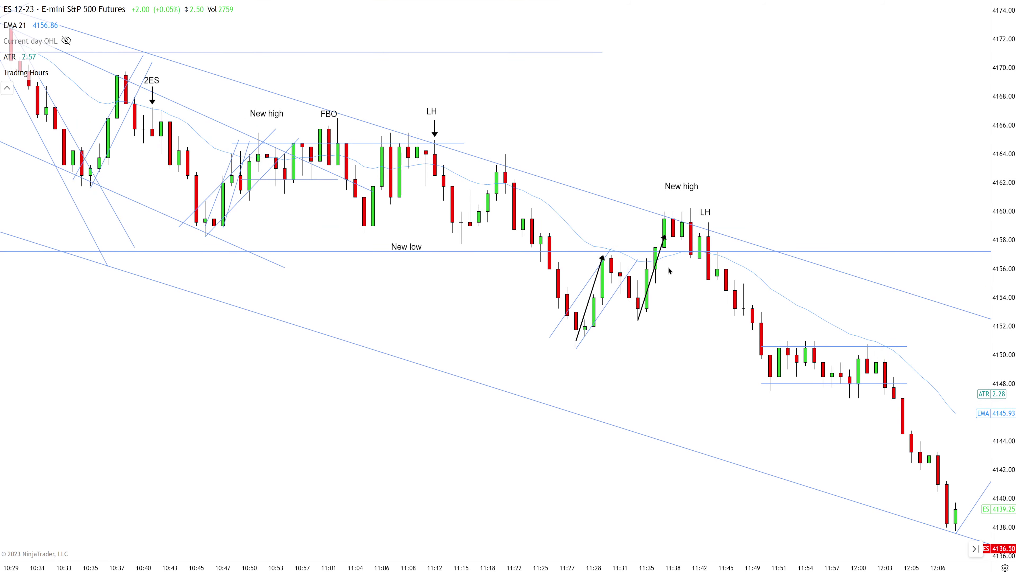
pyautogui.scroll(-3, 708, 294)
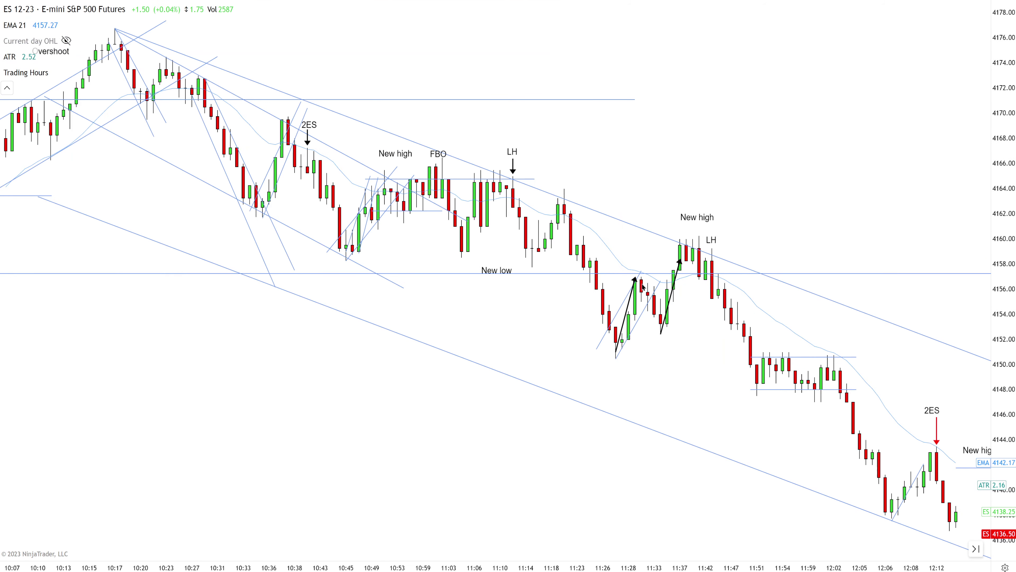
pyautogui.scroll(-3, 760, 300)
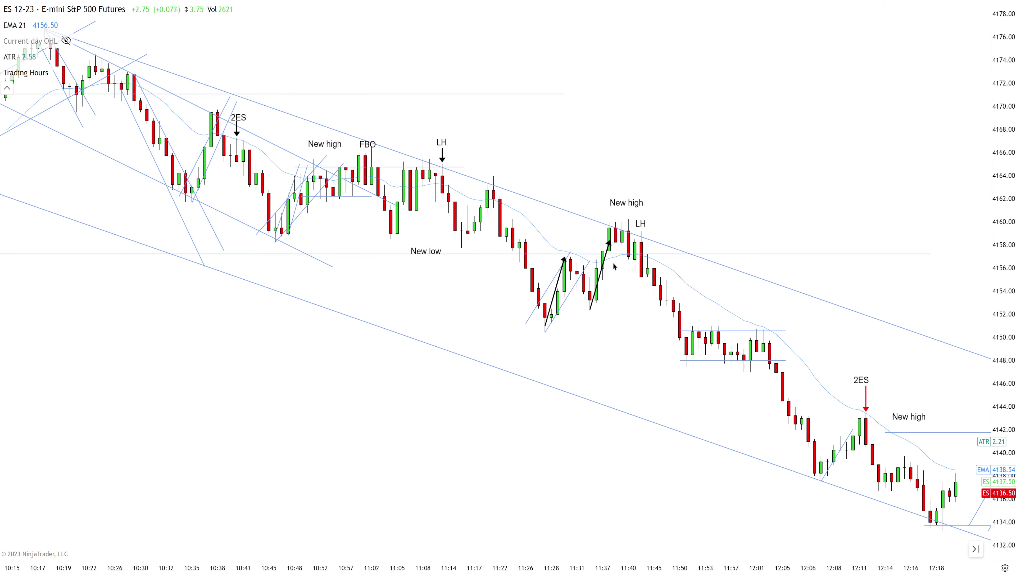
pyautogui.scroll(-3, 615, 239)
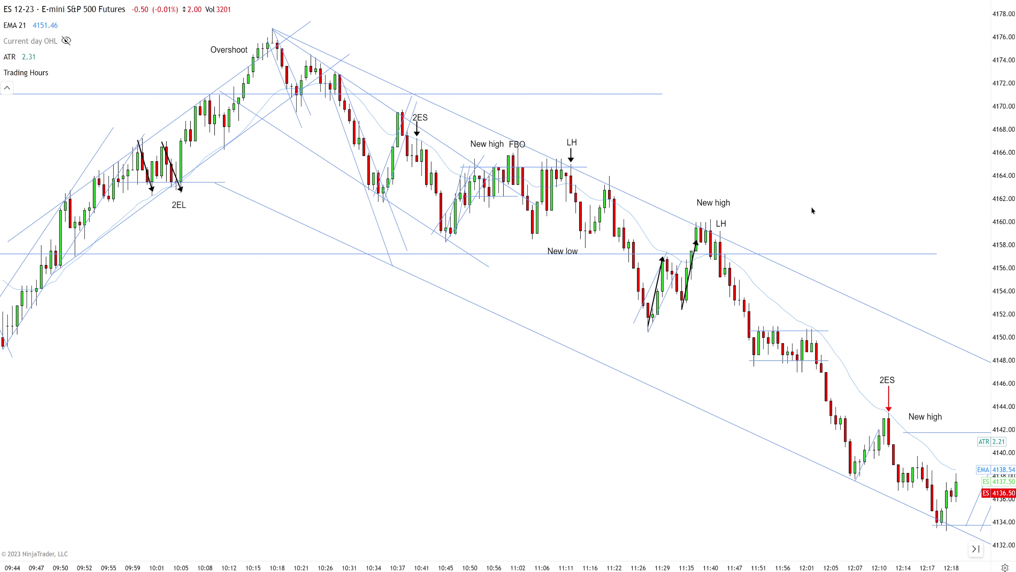
# Zoom out and move forward to the 12:55–15:10 afternoon bars past the BOPB label.
pyautogui.scroll(-3, 811, 206)
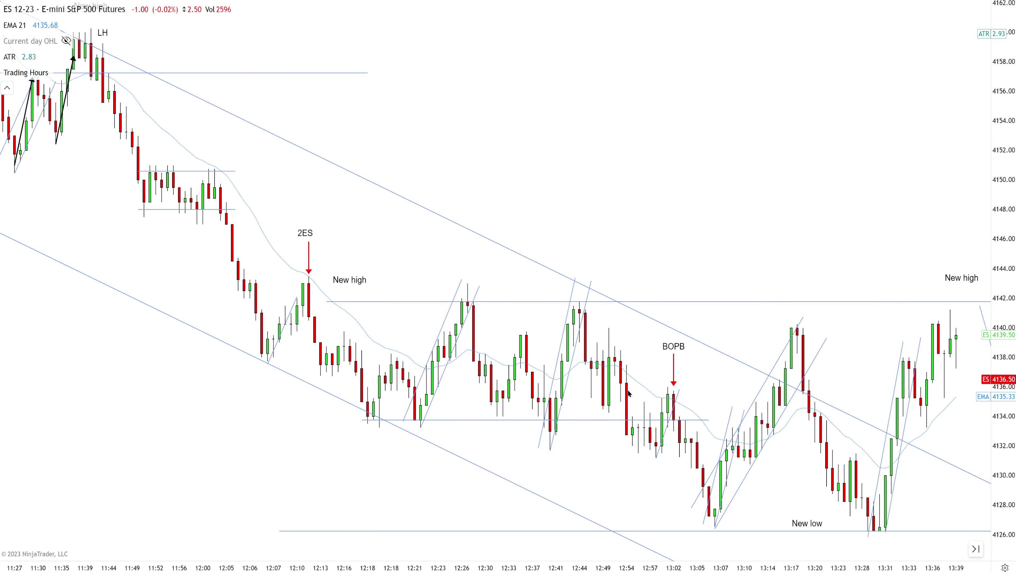
pyautogui.scroll(-2, 786, 380)
pyautogui.scroll(-10, 787, 379)
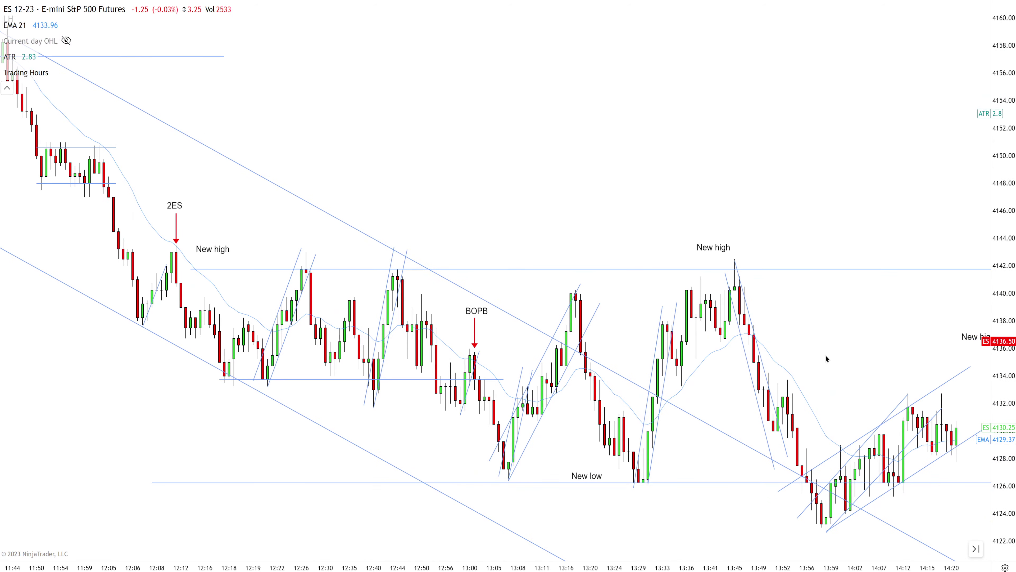